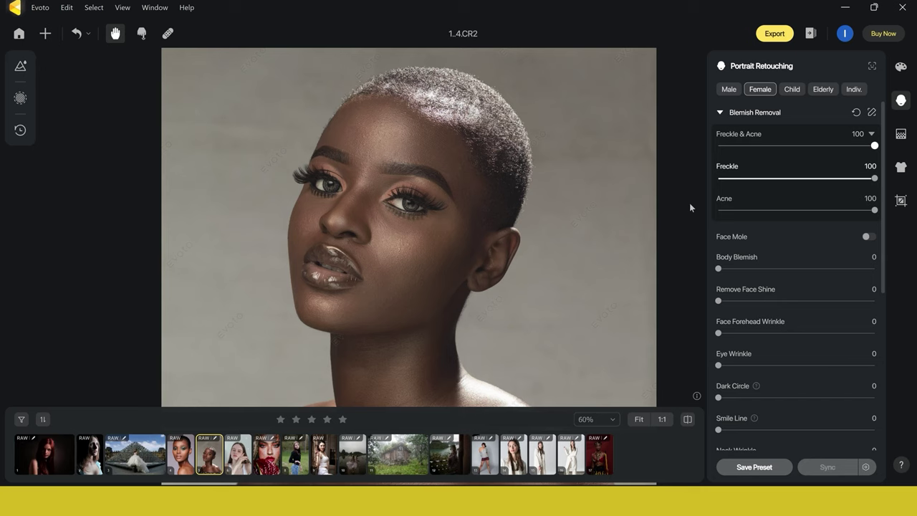
- Set the Freckle & Acne blemish removal strength to 100 for the woman's portrait 1_4.CR2
scroll(690, 203, up, 1)
drag(519, 257, 538, 257)
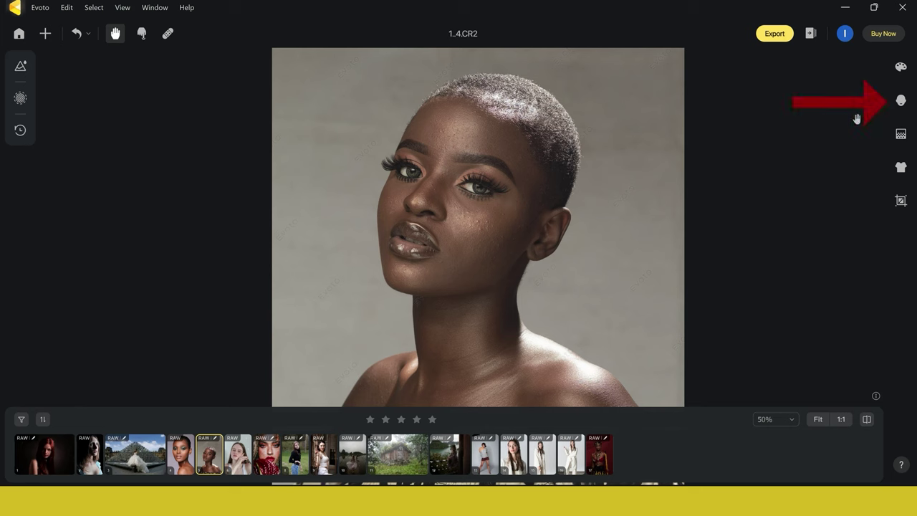
click(901, 102)
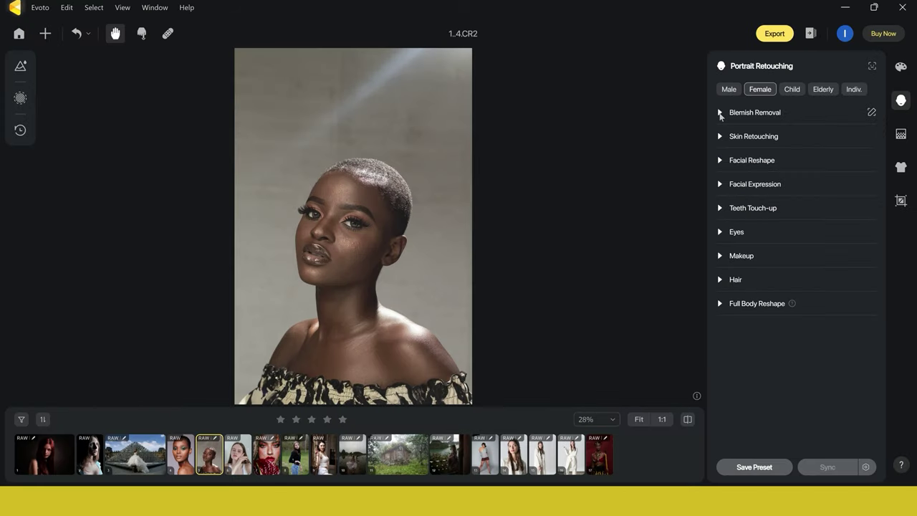
click(720, 113)
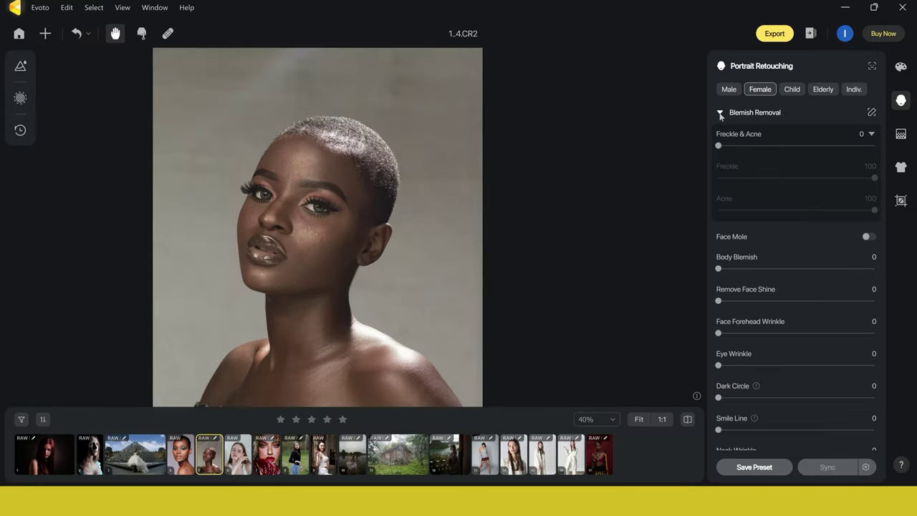
drag(442, 197, 498, 217)
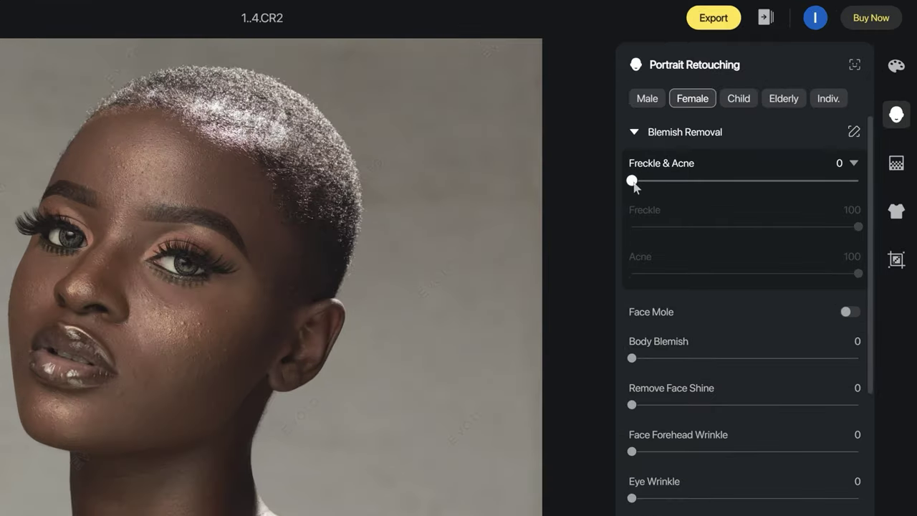
drag(633, 183, 862, 185)
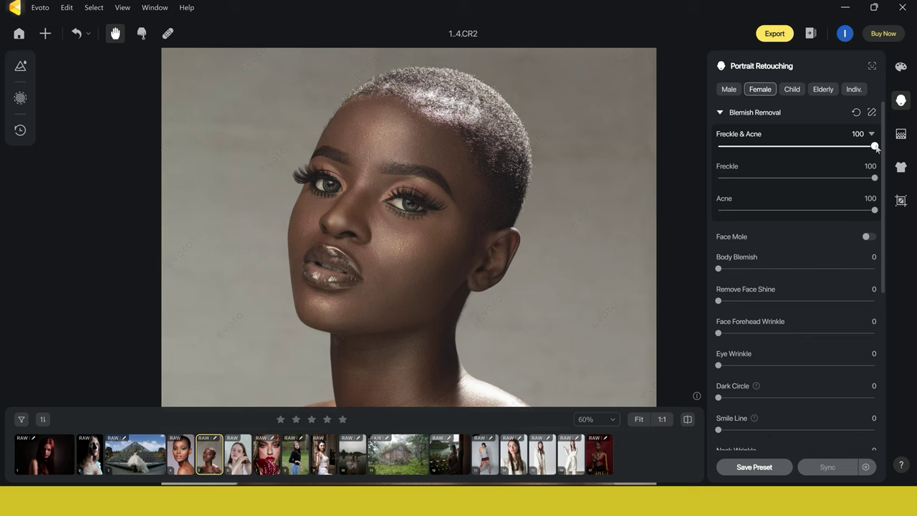
scroll(690, 202, up, 1)
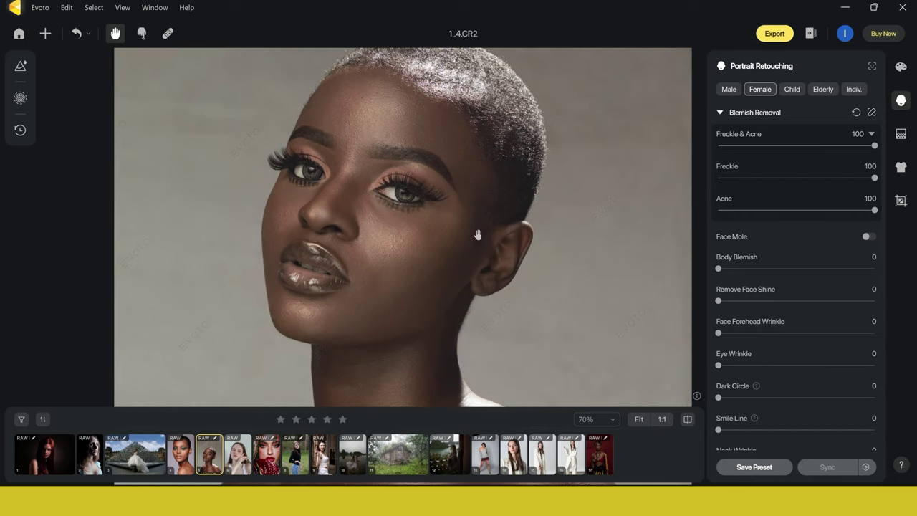
drag(478, 235, 551, 265)
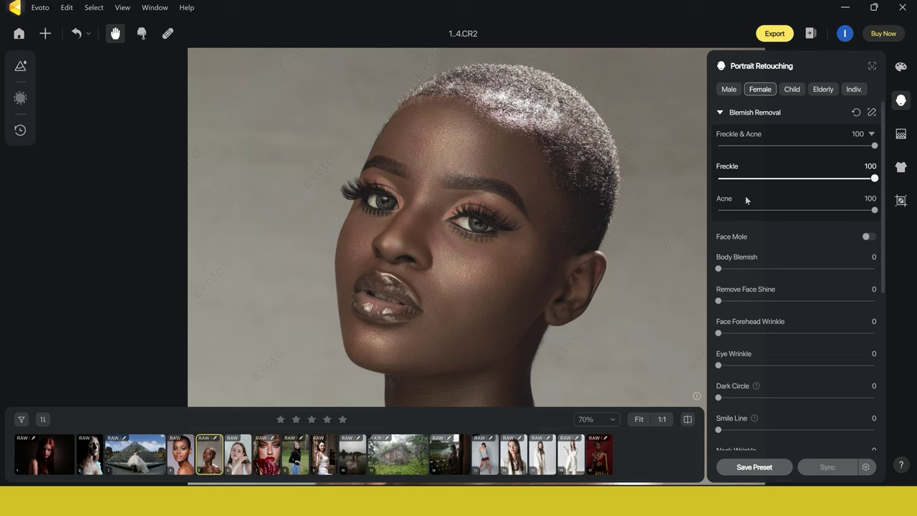
mouse_move(874, 210)
mouse_down()
mouse_move(798, 212)
mouse_move(876, 210)
mouse_up()
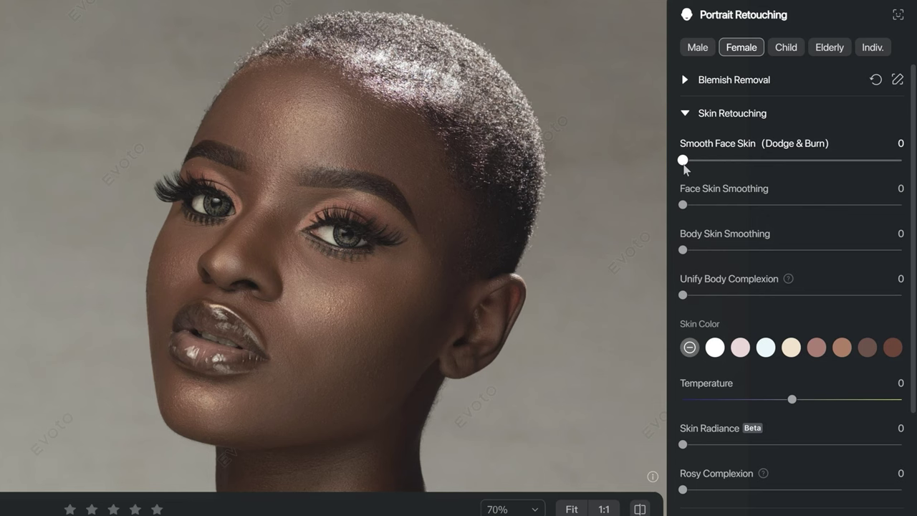
- Retouch the face skin with Smooth Face Skin (Dodge & Burn) at 77 and Face Skin Smoothing at 41
drag(683, 160, 852, 155)
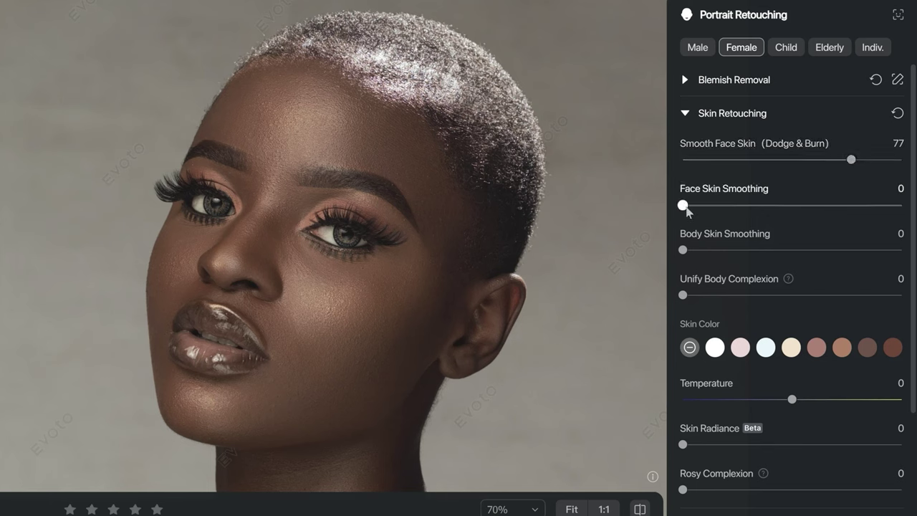
drag(684, 206, 776, 213)
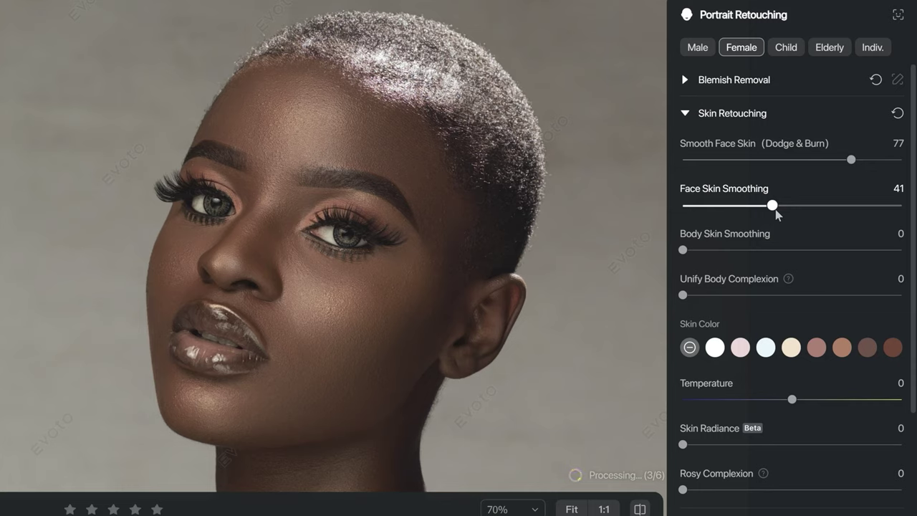
key(ctrl+plus)
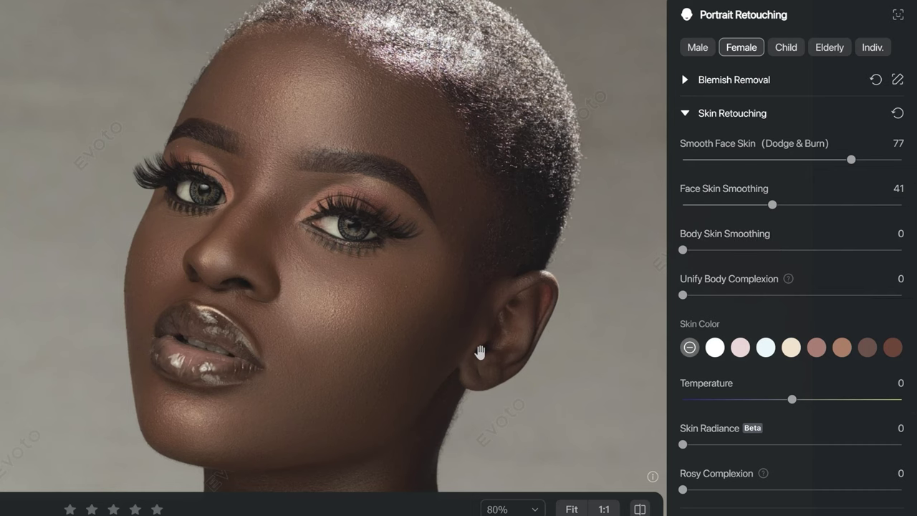
- Set Body Skin Smoothing to 73 for the neck and shoulders
scroll(477, 230, down, 5)
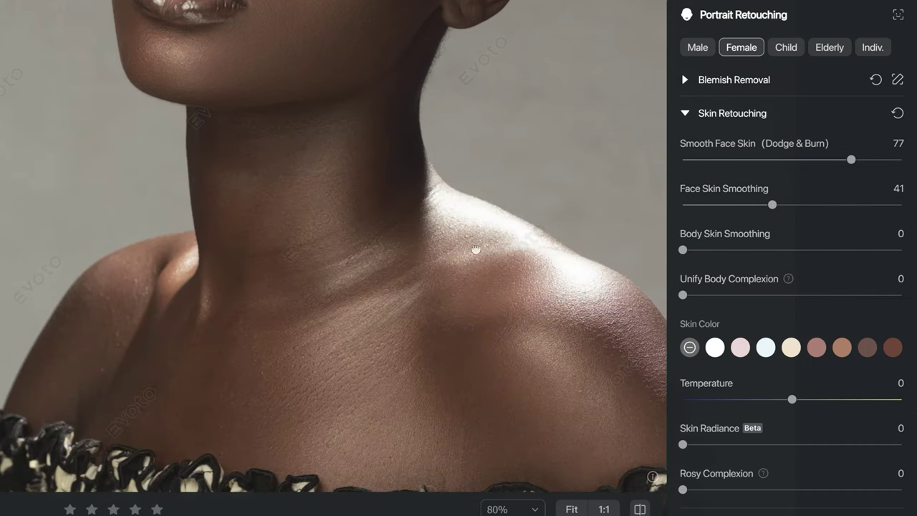
drag(683, 251, 845, 253)
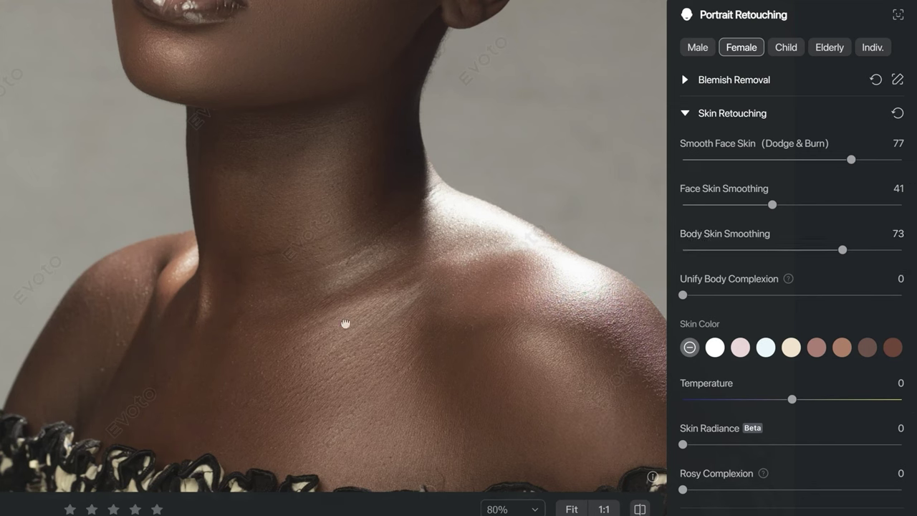
scroll(375, 321, up, 5)
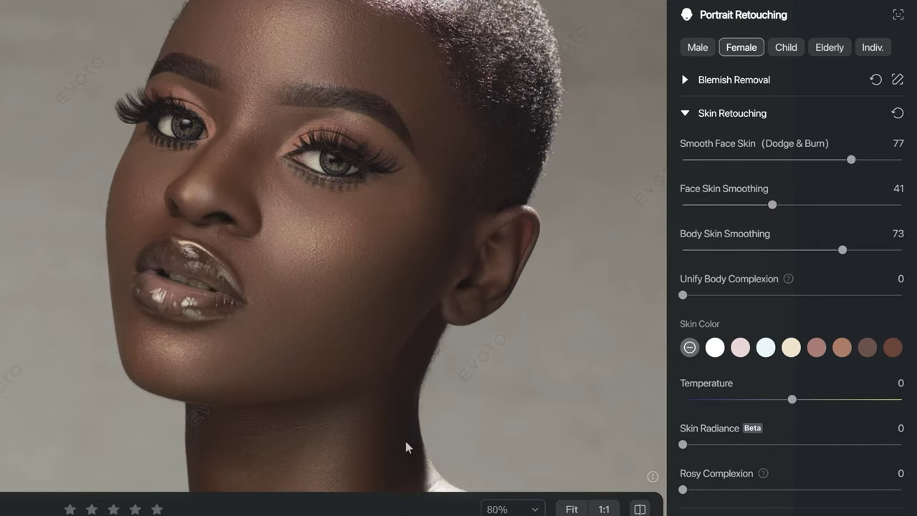
scroll(415, 379, up, 2)
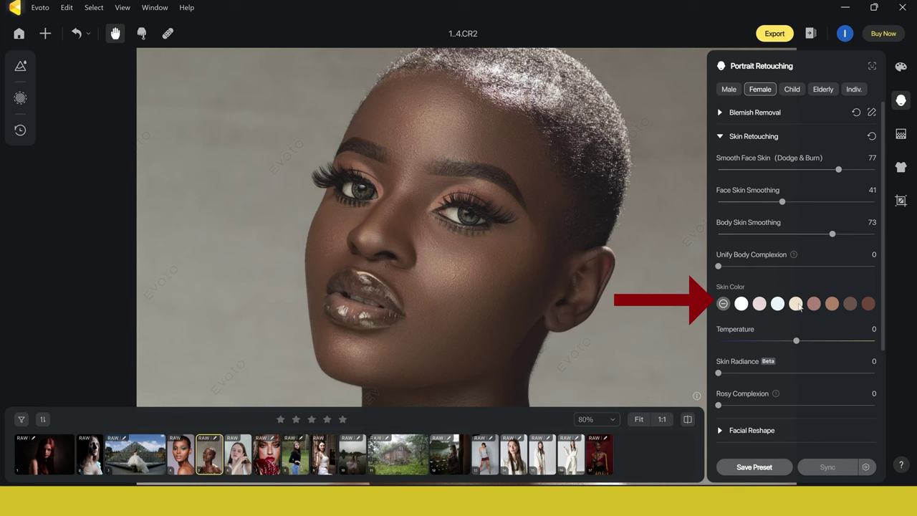
- Try the cream and dusty-rose skin colors, the latter with its amount at 24, and reset the skin color to none
click(797, 304)
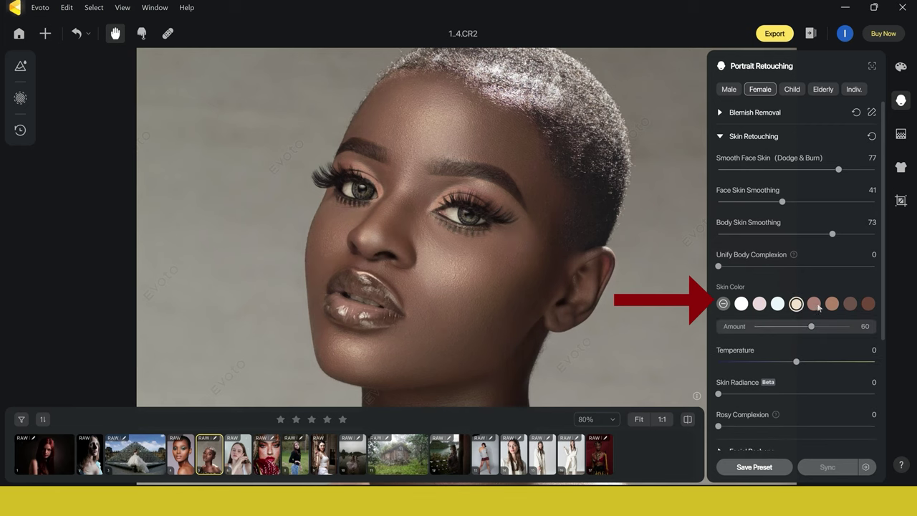
click(817, 305)
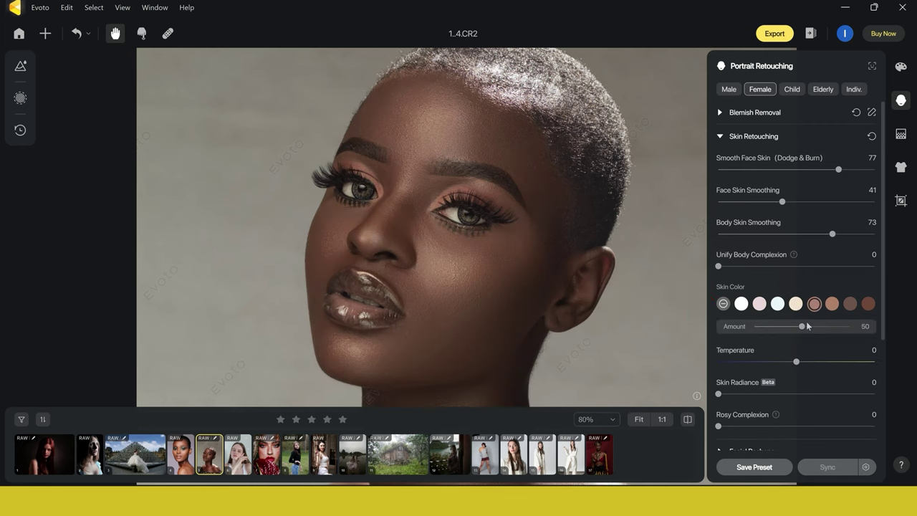
drag(803, 329, 779, 330)
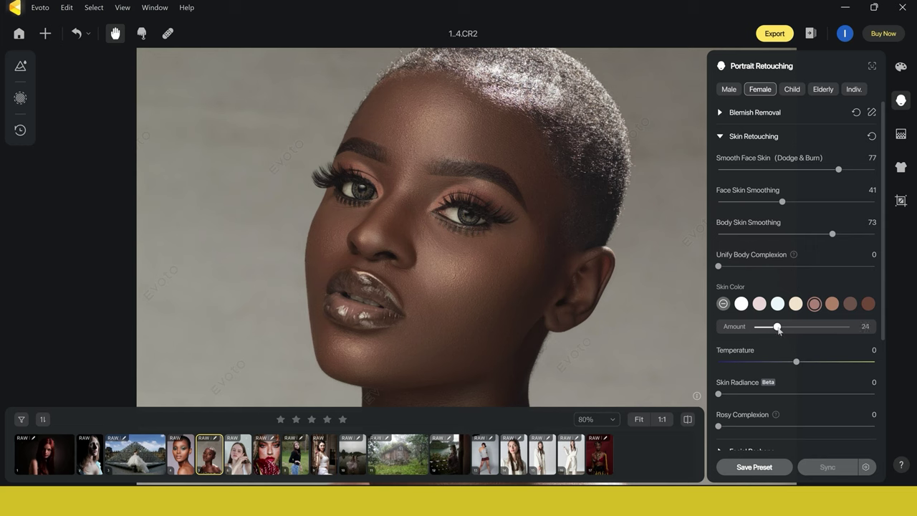
click(723, 304)
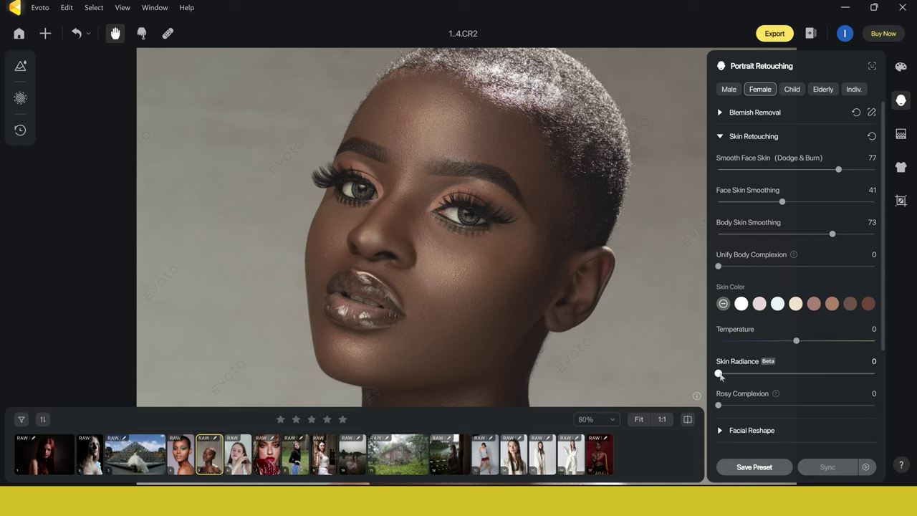
- Increase the Skin Radiance moderately and finish the skin retouching settings
drag(738, 374, 776, 377)
click(720, 136)
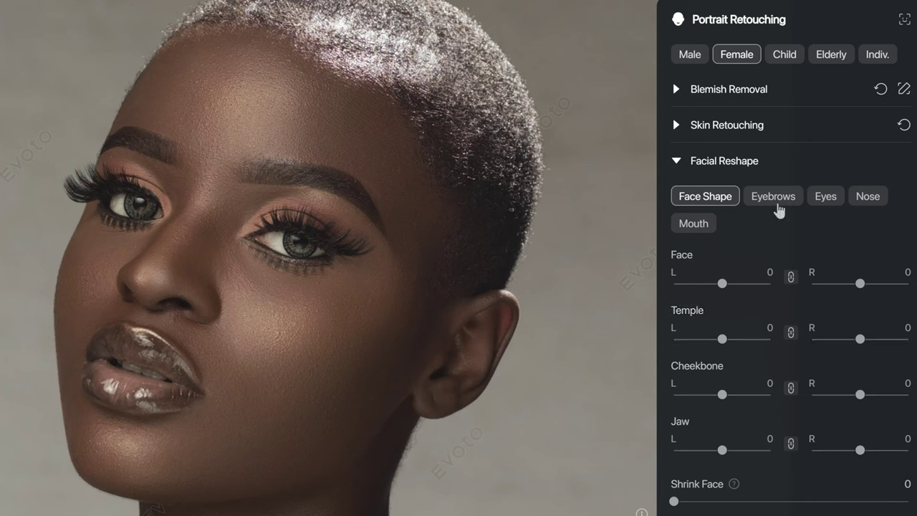
- Set the eyebrow thickness to -7 on both sides in the facial reshape settings
click(779, 209)
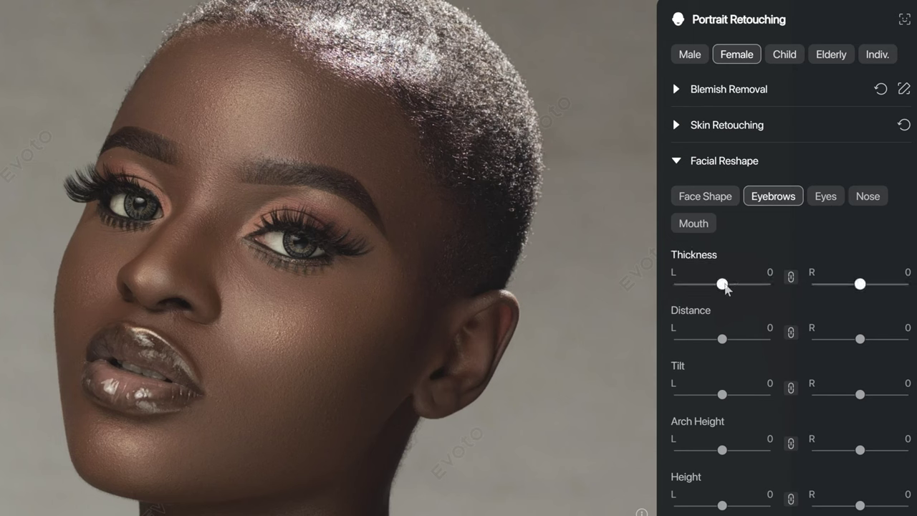
drag(725, 287, 741, 295)
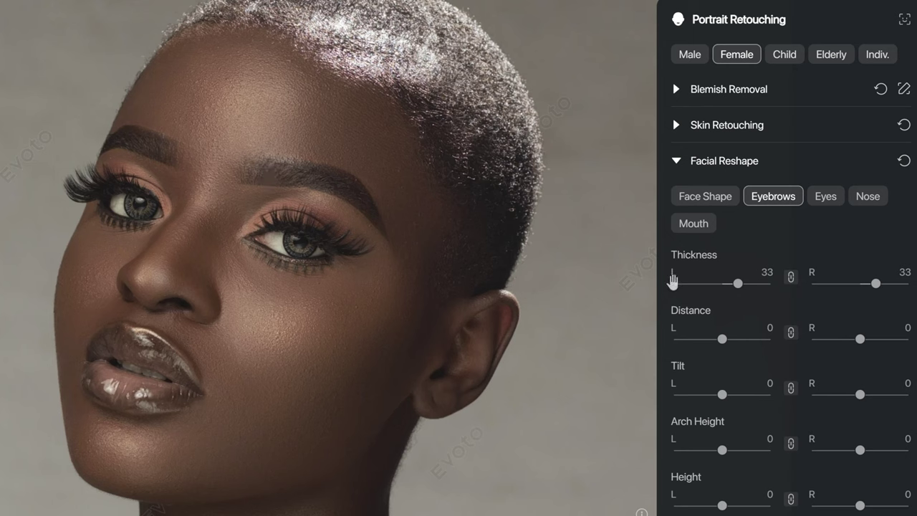
drag(740, 288, 713, 289)
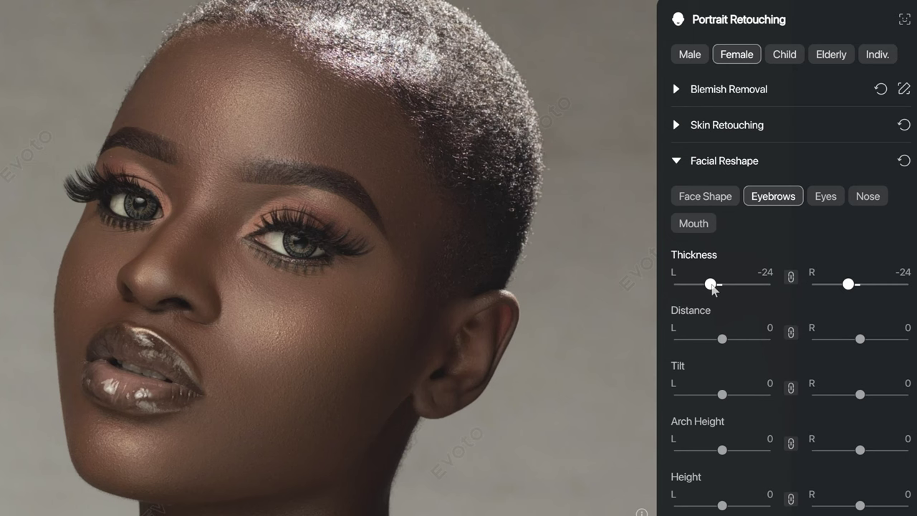
click(729, 289)
drag(728, 289, 721, 289)
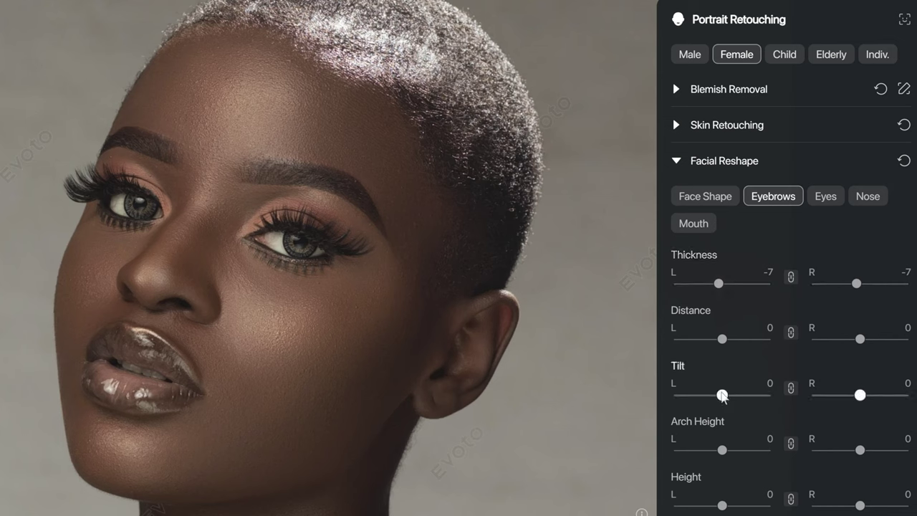
click(673, 174)
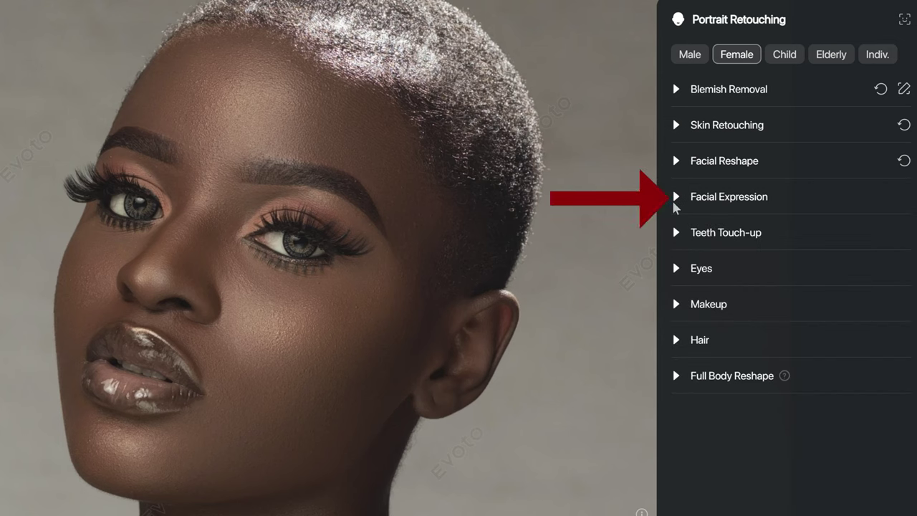
- Add a Gentle Smile of 50 to the facial expression
click(674, 205)
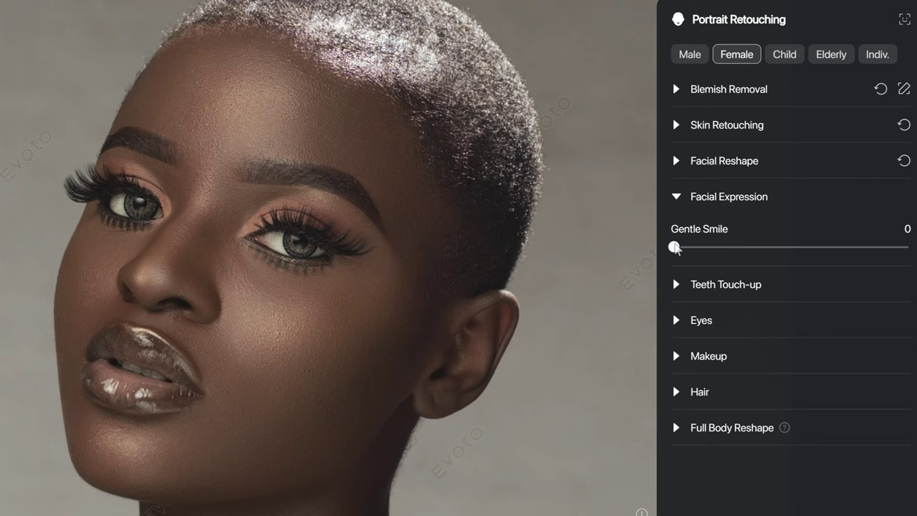
drag(674, 247, 794, 249)
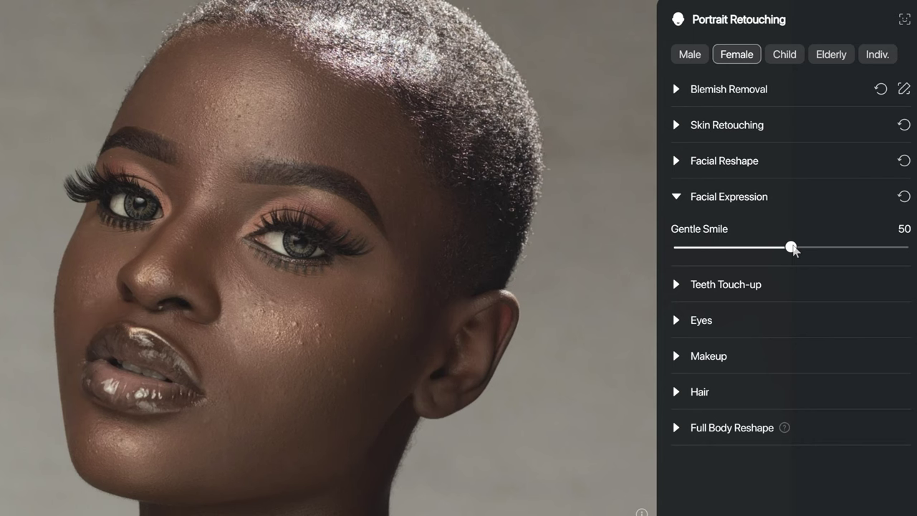
click(676, 197)
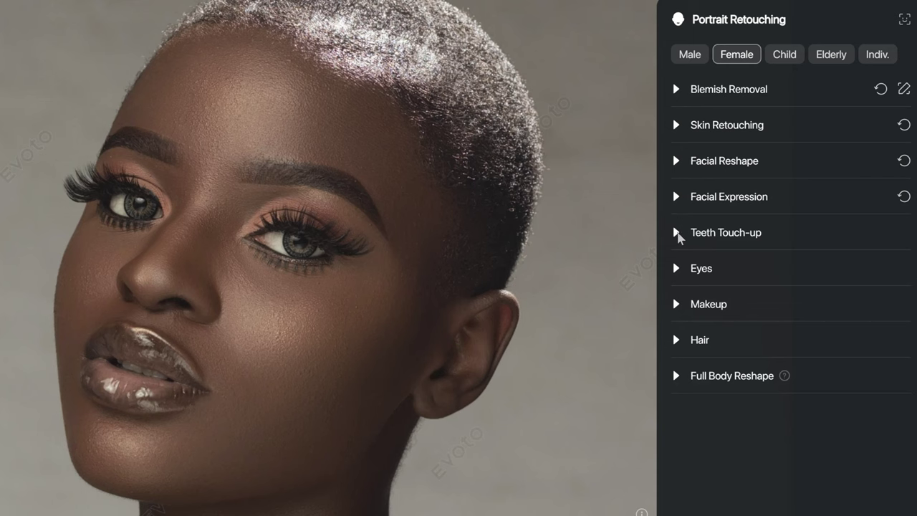
- Try Teeth Whitening at 70, return it to 0, and turn on Pretty Teeth
click(679, 234)
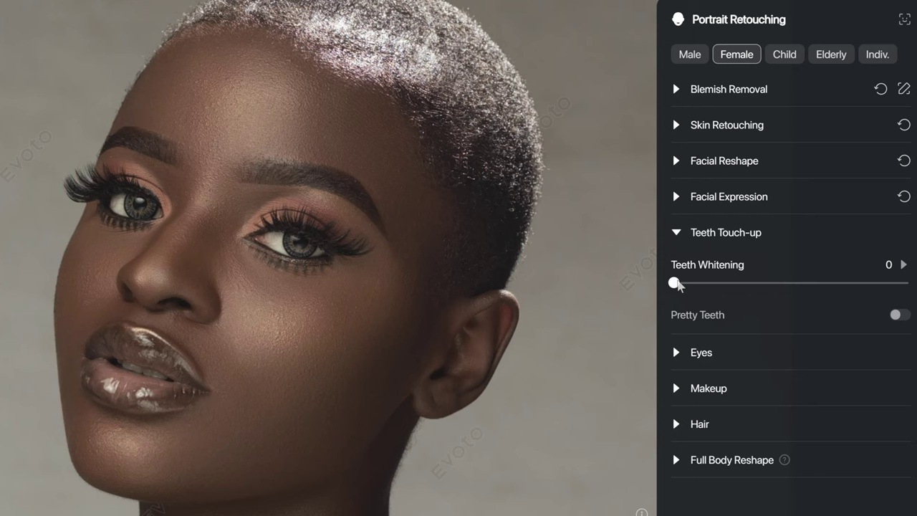
drag(677, 285, 839, 299)
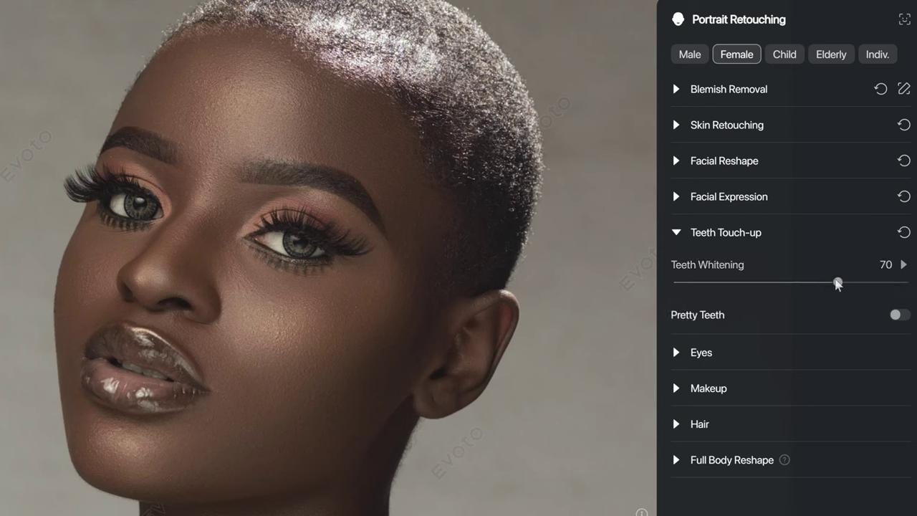
drag(838, 283, 819, 283)
click(670, 280)
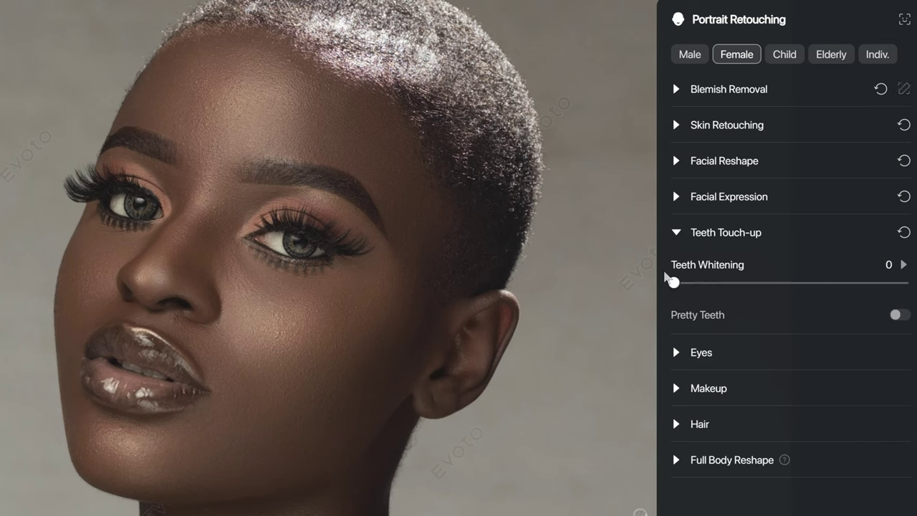
click(900, 315)
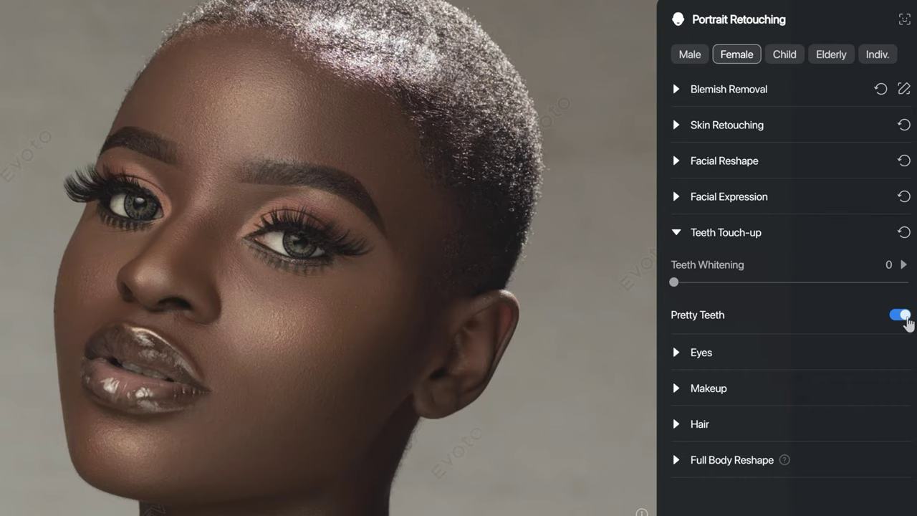
- Set the brightness of the eyes to 22
click(676, 352)
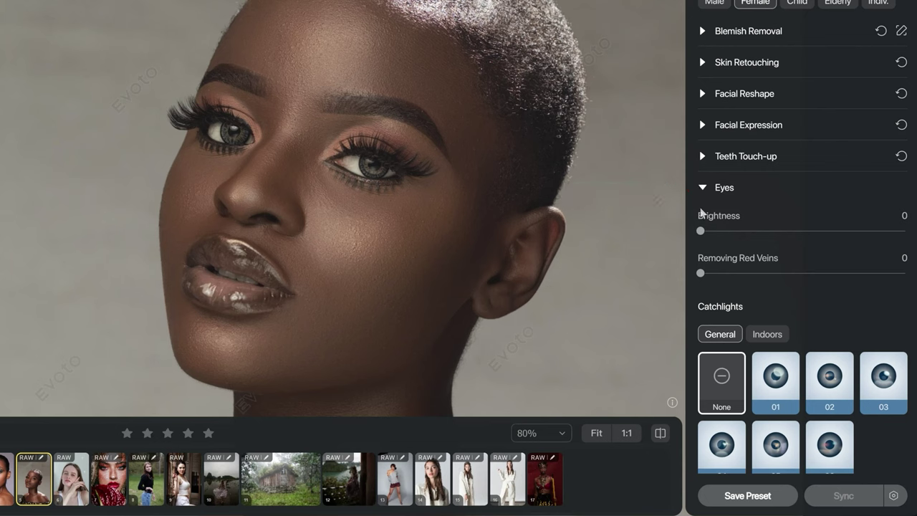
drag(719, 234, 746, 237)
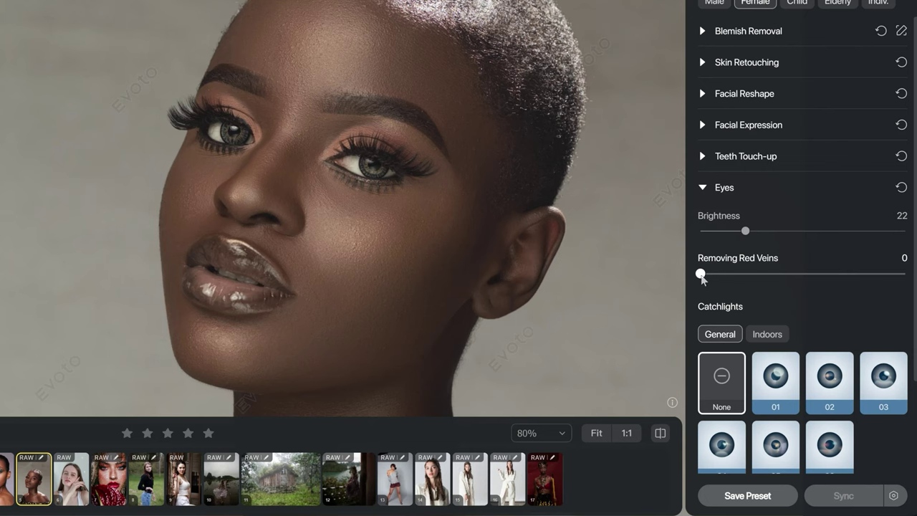
mouse_move(701, 274)
mouse_down()
mouse_move(731, 274)
mouse_move(699, 275)
mouse_up()
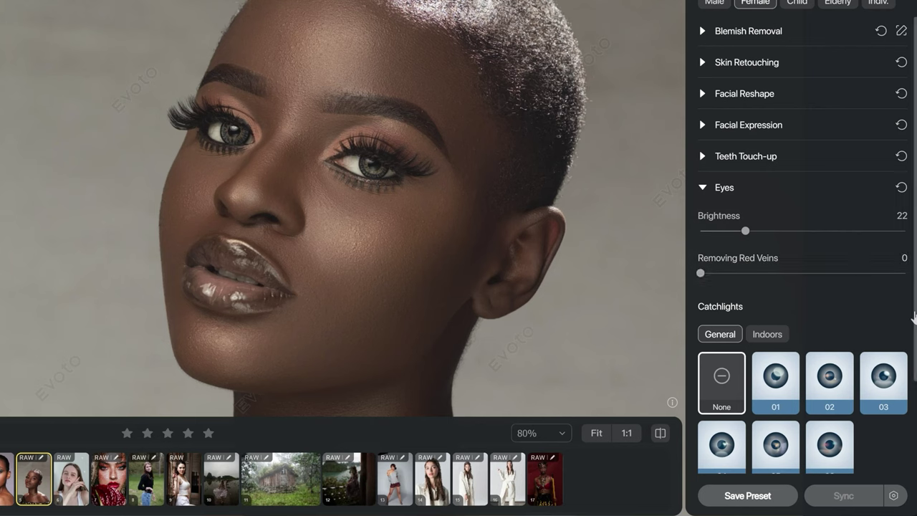
- Try catchlights 02 and 03 in the eyes, settle on General catchlight 05, and increase its amount
scroll(915, 319, down, 3)
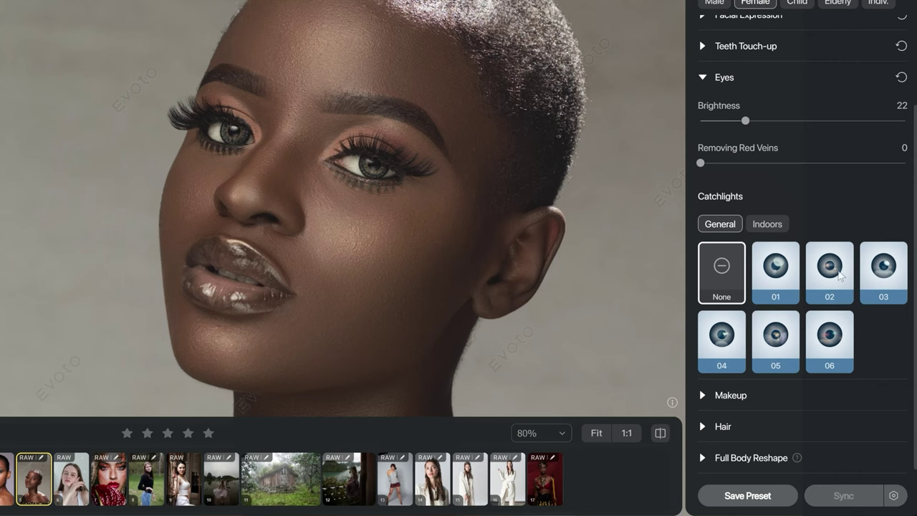
click(842, 277)
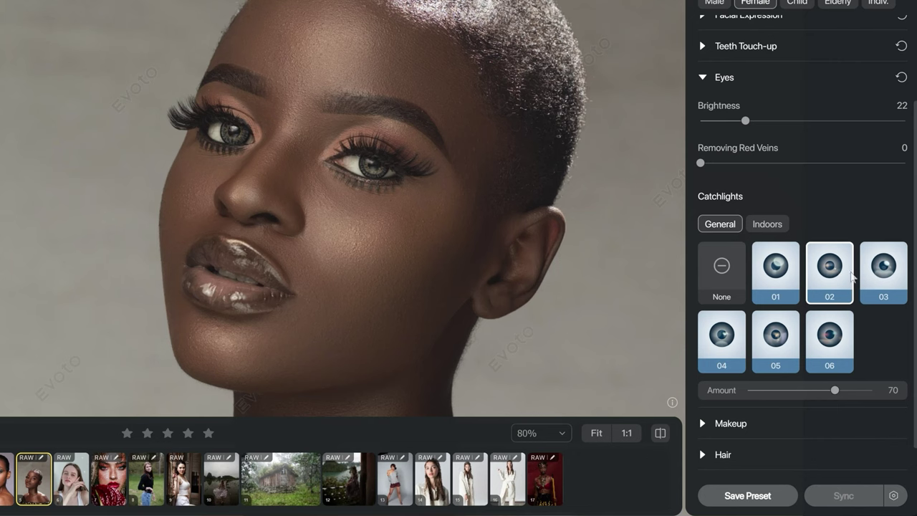
click(887, 278)
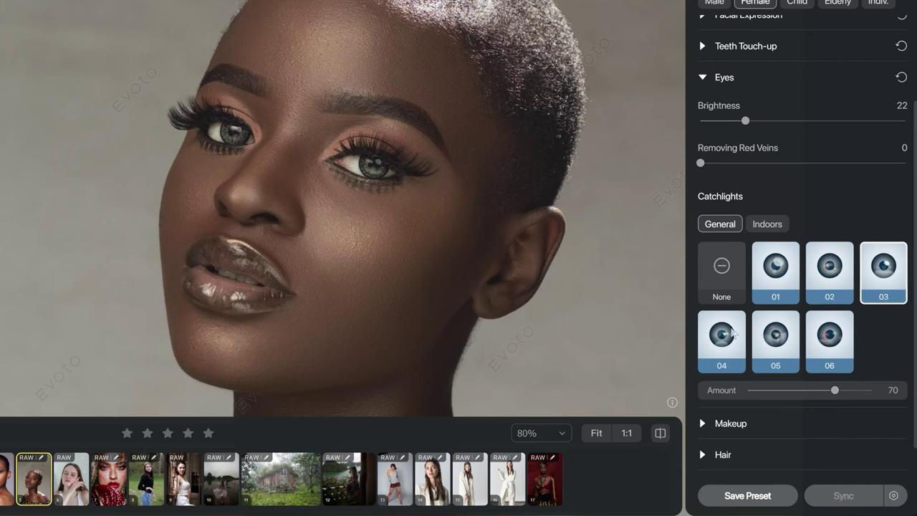
click(787, 342)
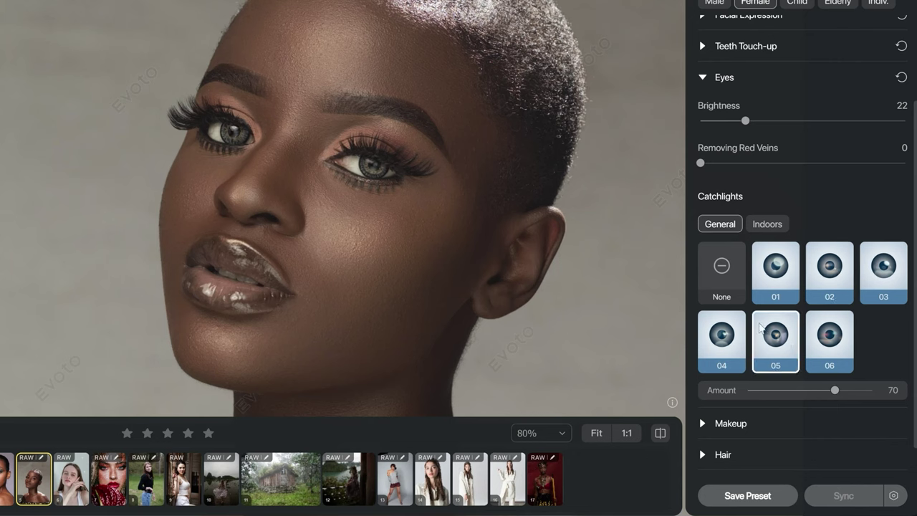
drag(837, 392, 870, 395)
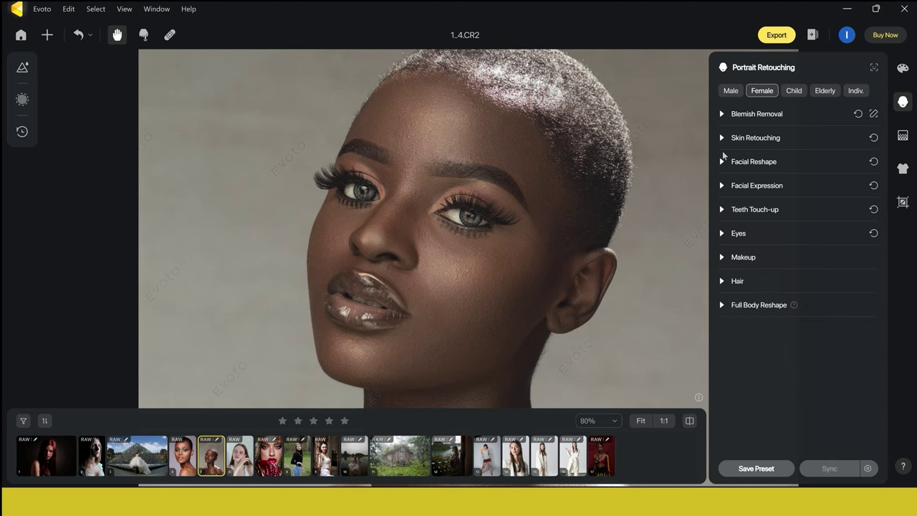
- Try a makeup Contour adjustment, return it to 0, and set Eye Makeup Brightness to 60
click(721, 257)
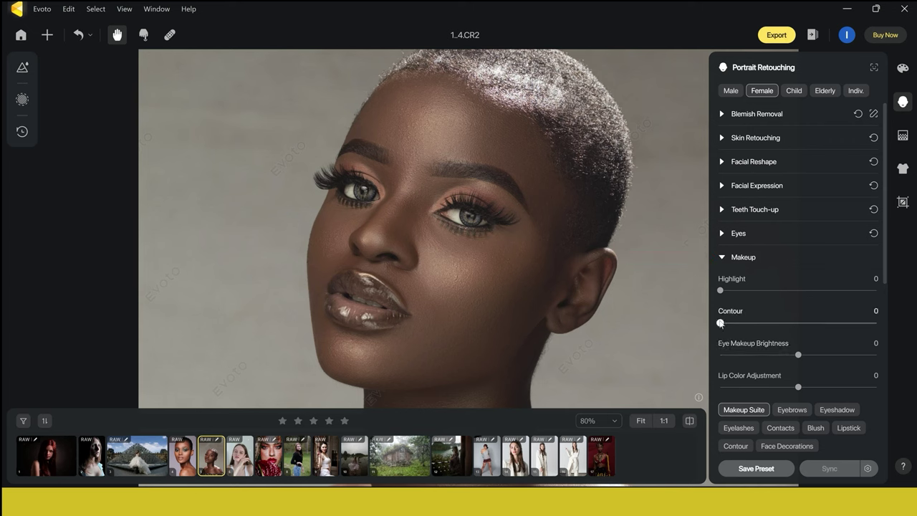
click(774, 323)
drag(777, 327, 778, 327)
click(722, 326)
drag(800, 360, 848, 364)
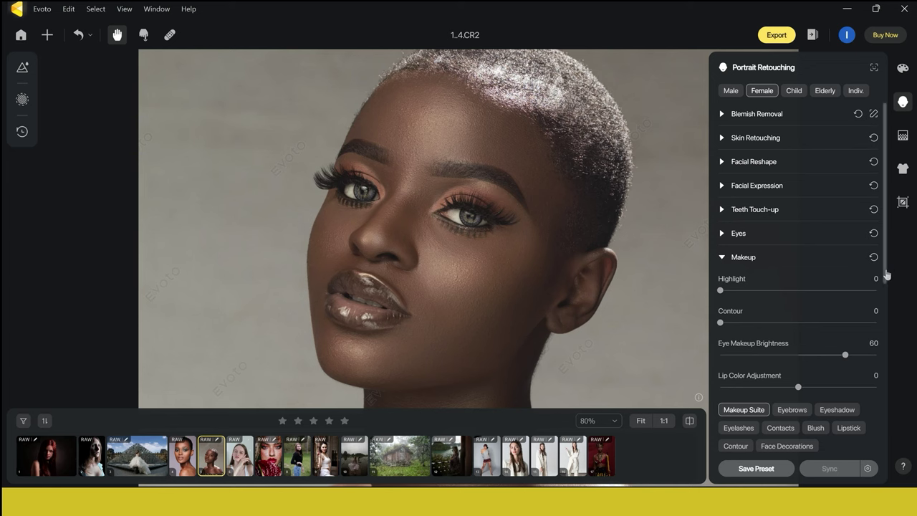
- Try the Sweet and Vintage makeup suites on the face, adjusting the amount of the Vintage look
drag(887, 274, 888, 342)
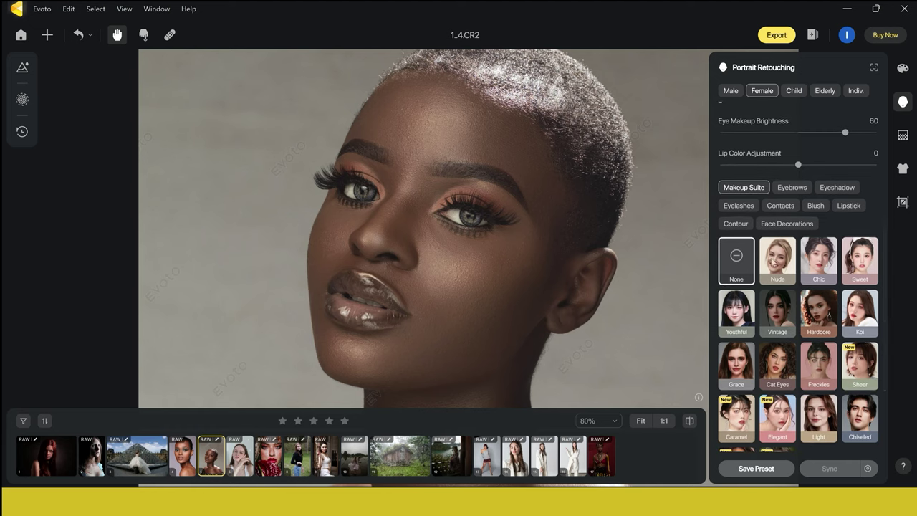
click(853, 277)
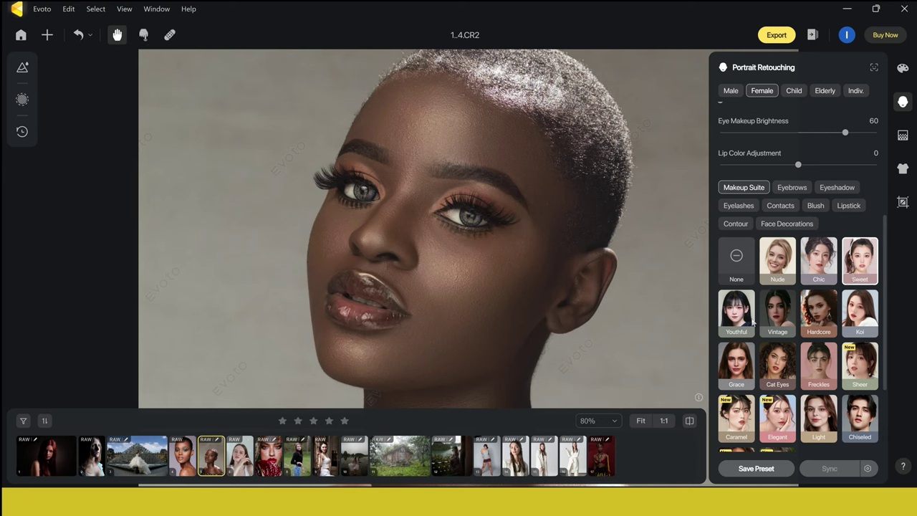
click(790, 323)
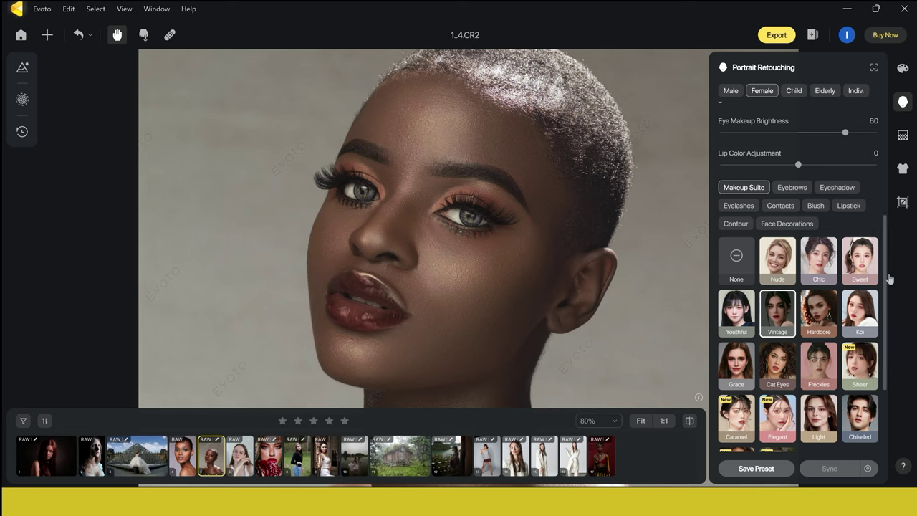
scroll(884, 291, down, 2)
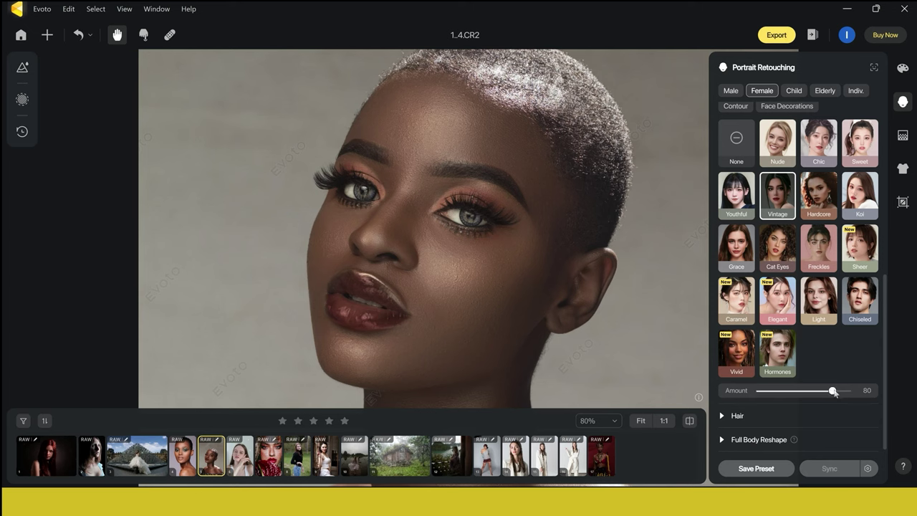
mouse_move(833, 391)
mouse_down()
mouse_move(777, 395)
mouse_move(837, 395)
mouse_up()
- Set the Hairline to -2 in the hair settings, keeping Hair Gaps at 0
click(733, 415)
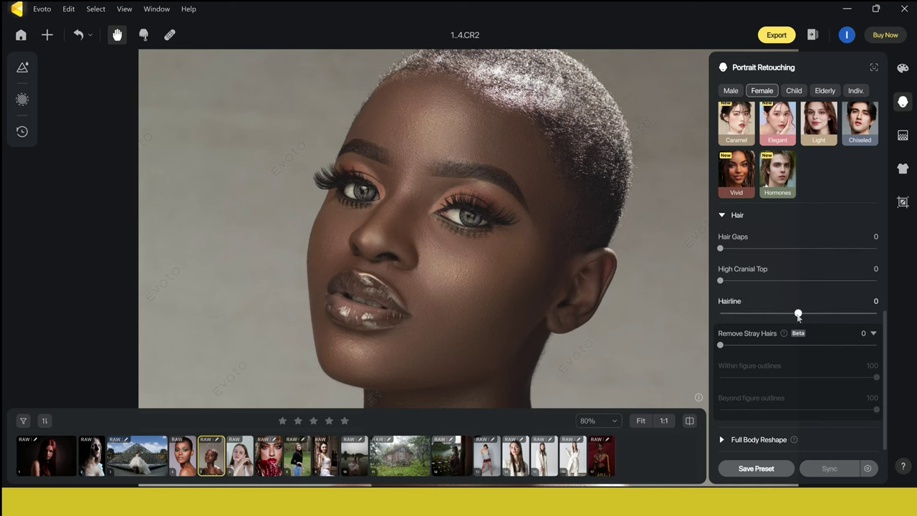
drag(799, 316, 797, 325)
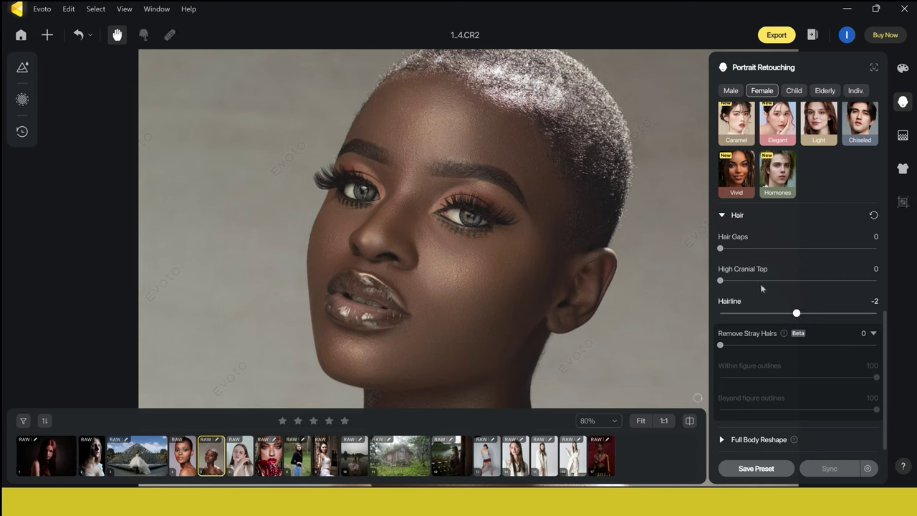
mouse_move(720, 250)
mouse_down()
mouse_move(770, 252)
mouse_move(713, 255)
mouse_up()
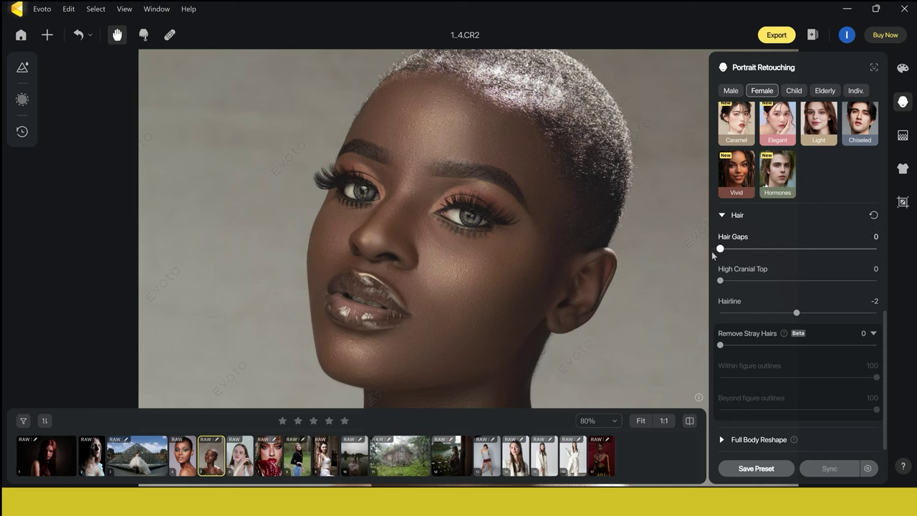
click(722, 215)
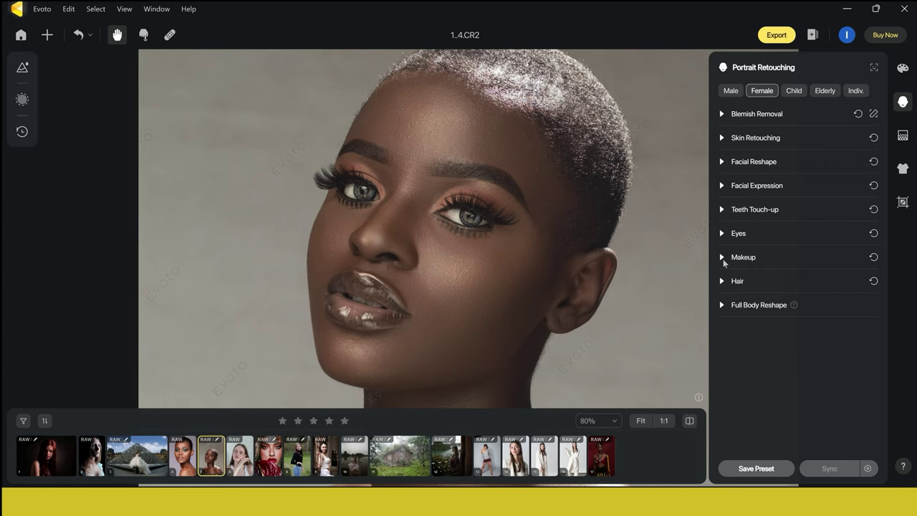
- Compare the retouched portrait with its original version, with the whole head in view
key(ctrl+minus)
key(ctrl+minus)
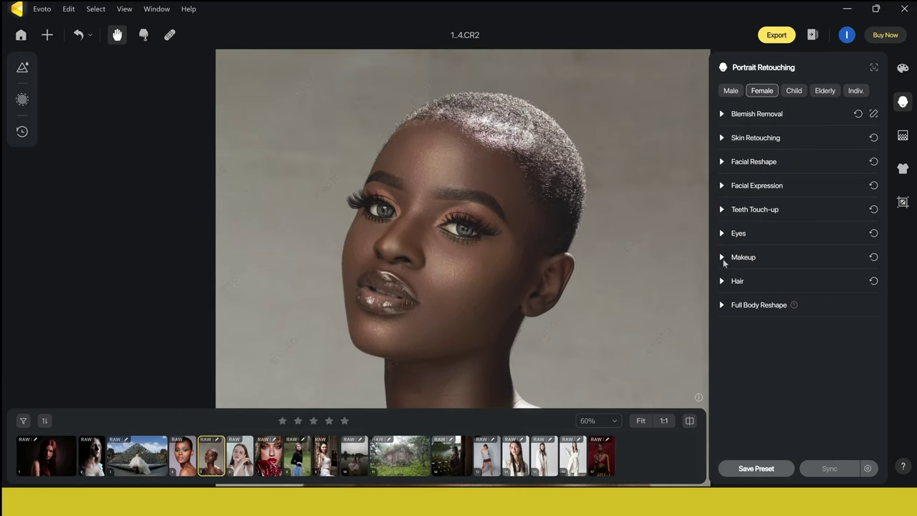
drag(604, 246, 614, 218)
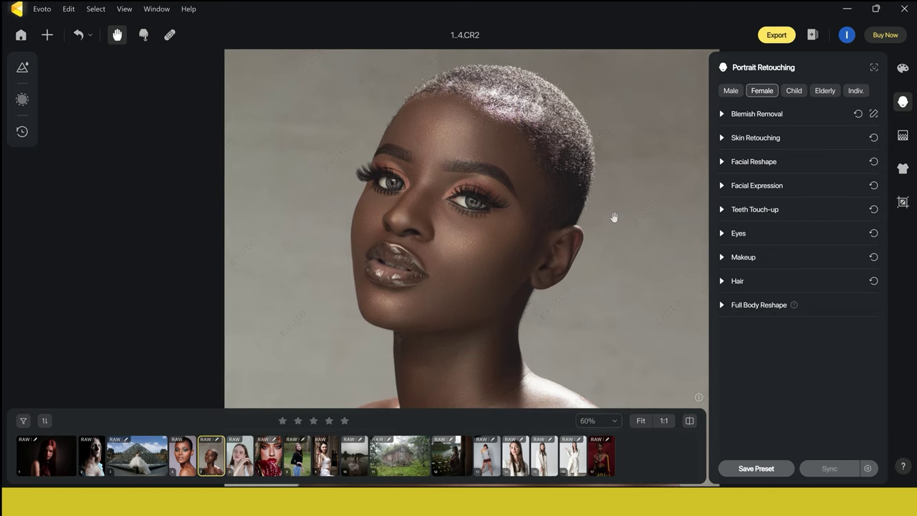
key(backslash)
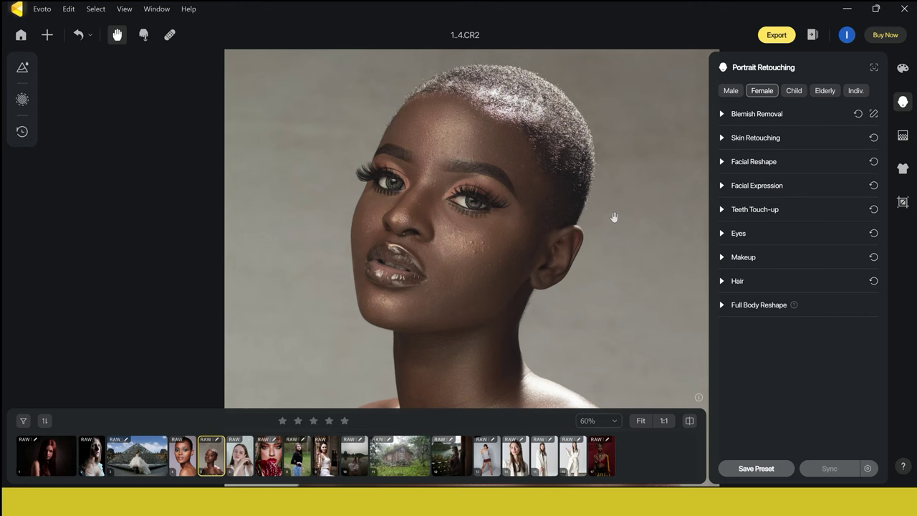
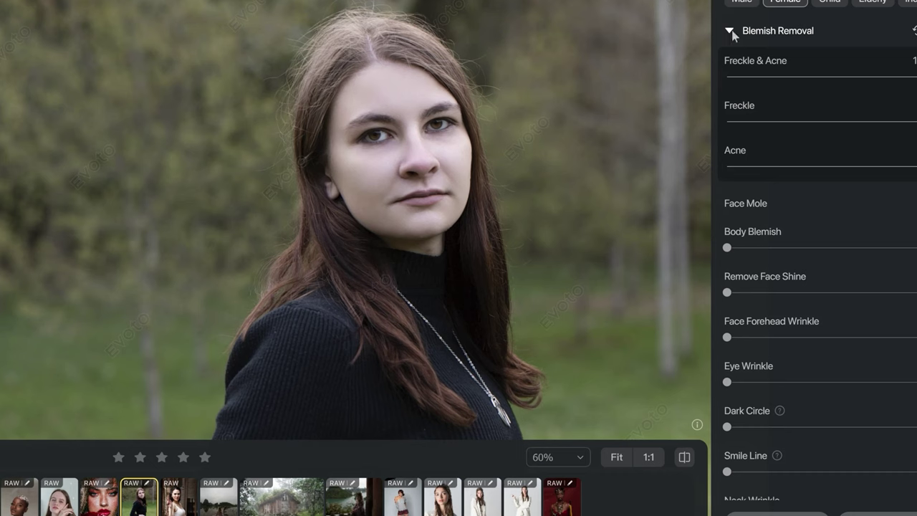
- Set Remove Stray Hairs to 94 in the hair settings for the woman in the black turtleneck
click(730, 31)
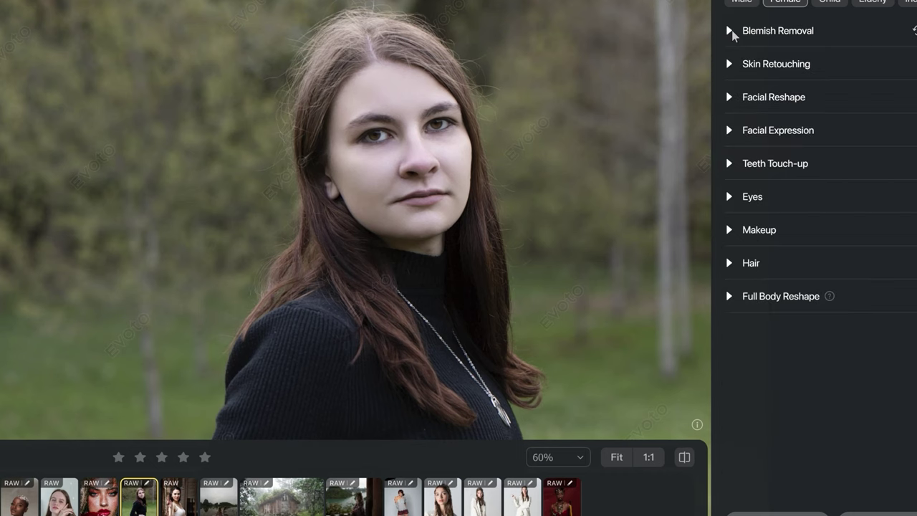
click(730, 264)
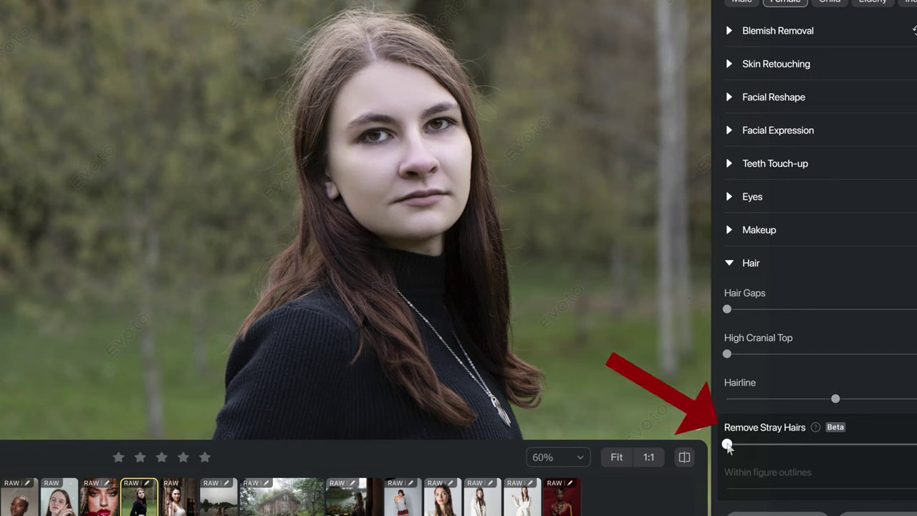
drag(728, 446, 916, 445)
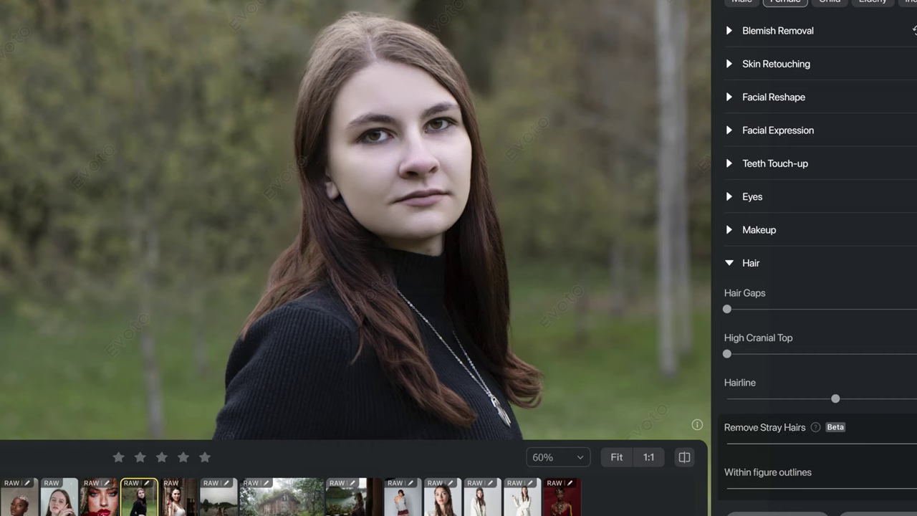
scroll(817, 258, down, 2)
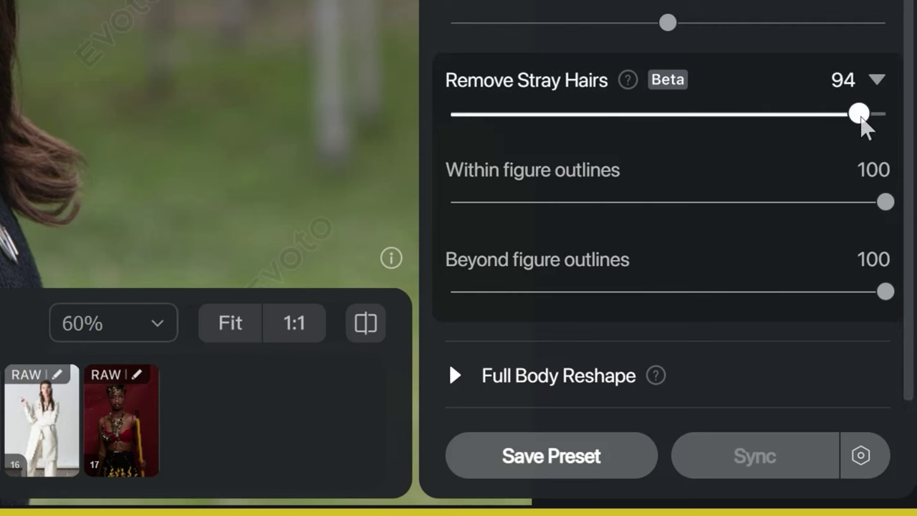
- Try stray hair removal with Within figure outlines at its minimum, inspect the hair up close, and raise the value again
drag(886, 206, 409, 205)
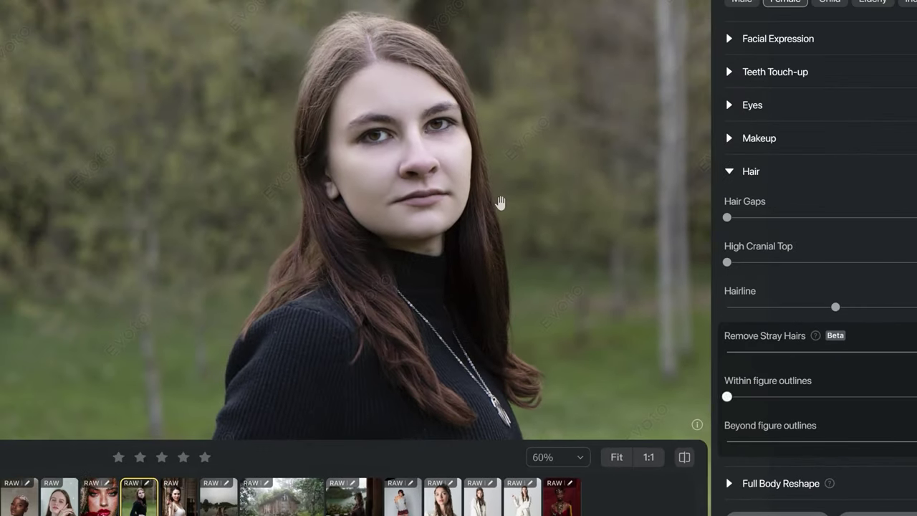
scroll(499, 203, up, 3)
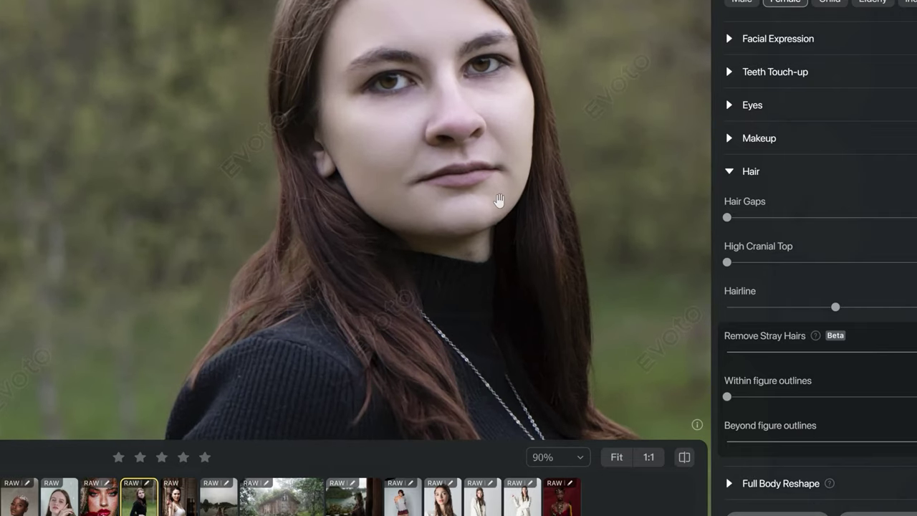
drag(506, 250, 497, 323)
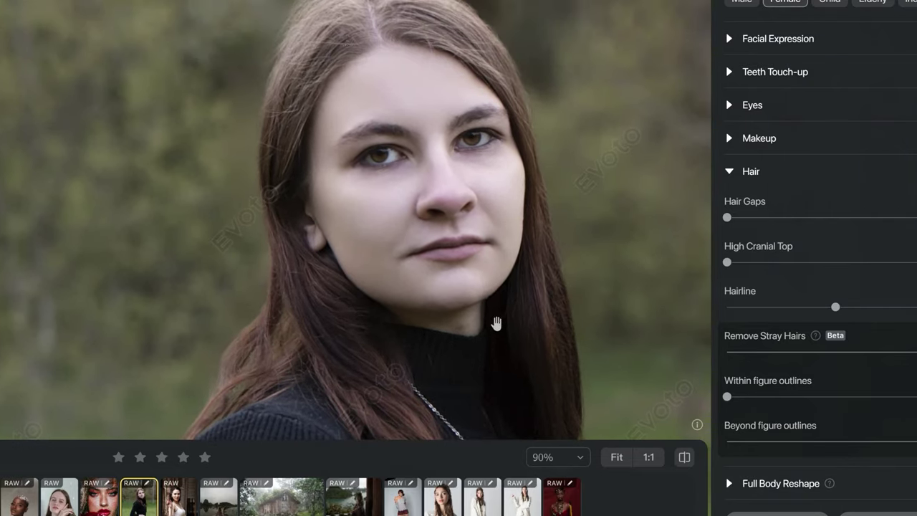
drag(727, 397, 916, 398)
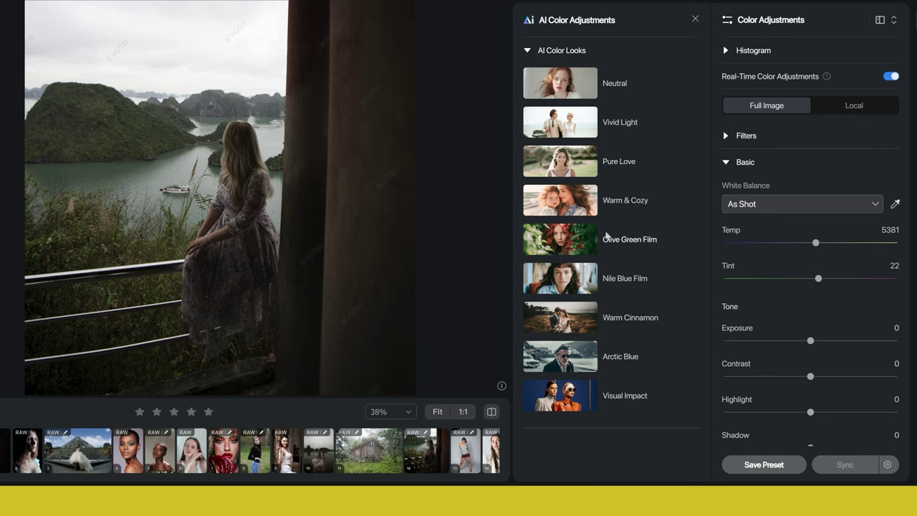
- Try the AI color looks Warm Cinnamon at 38, Pure Love at 83 and Vivid Light at 100 on the travel photo
click(622, 327)
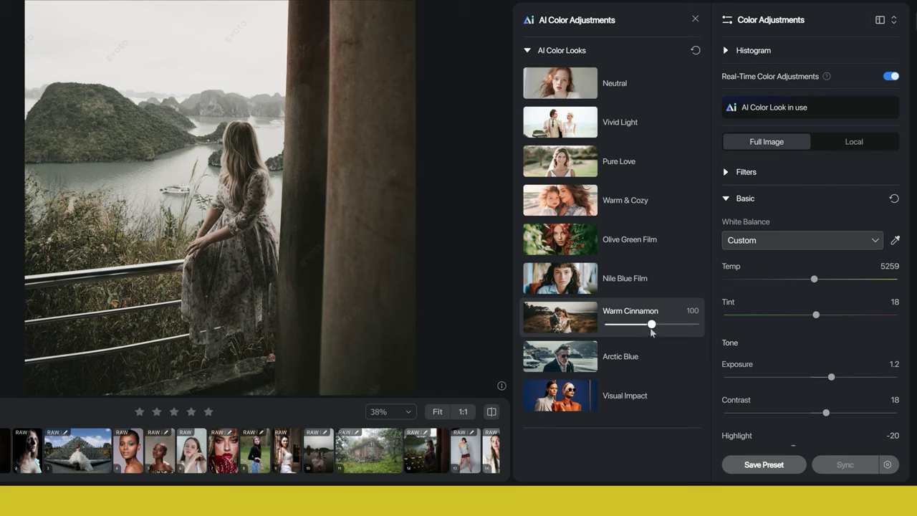
drag(651, 331, 622, 335)
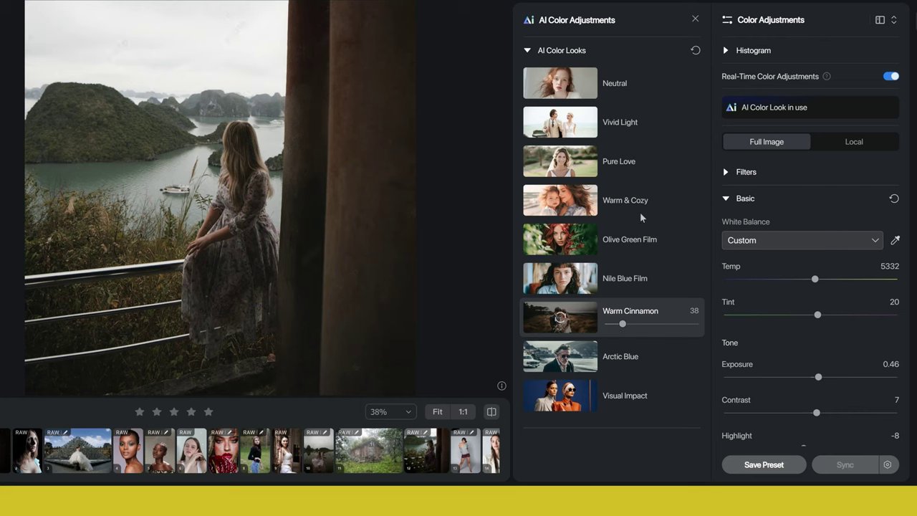
click(622, 164)
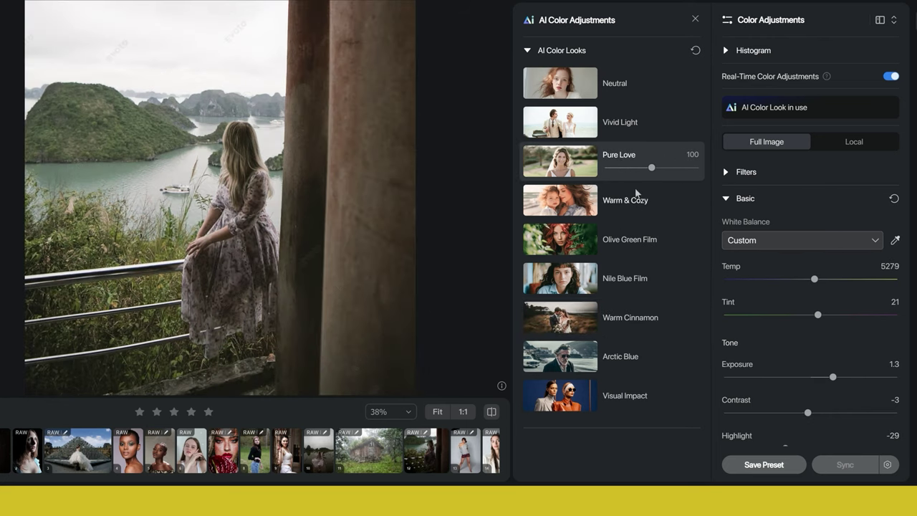
drag(652, 171, 642, 188)
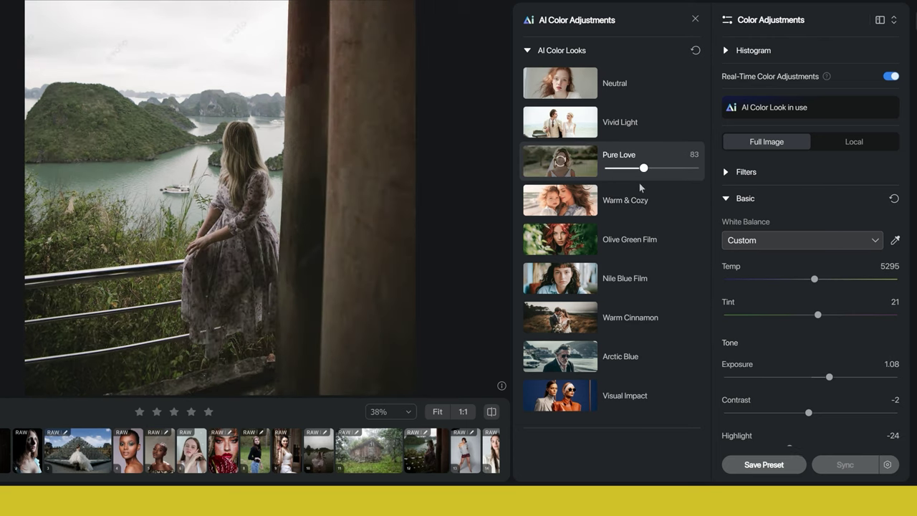
click(627, 134)
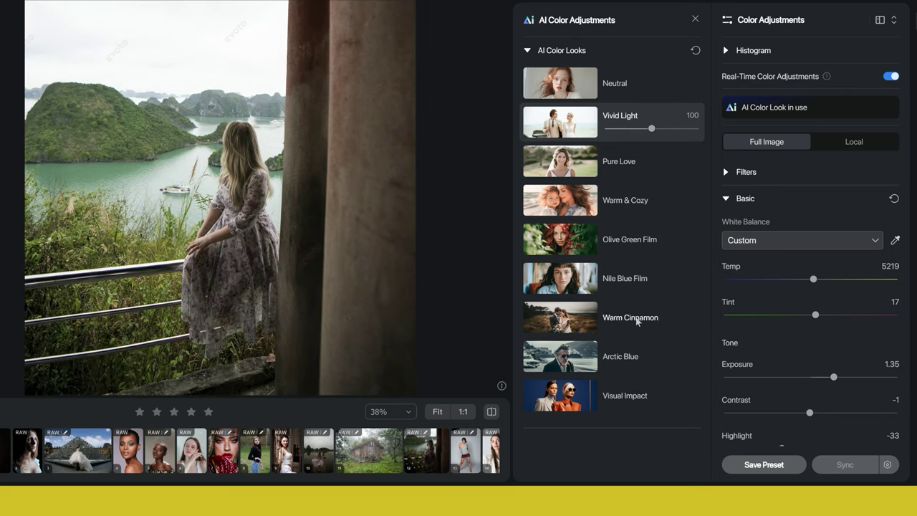
- Apply the Warm Cinnamon AI color look at 79 to the travel photo and close the color adjustments
click(637, 322)
drag(651, 326, 642, 326)
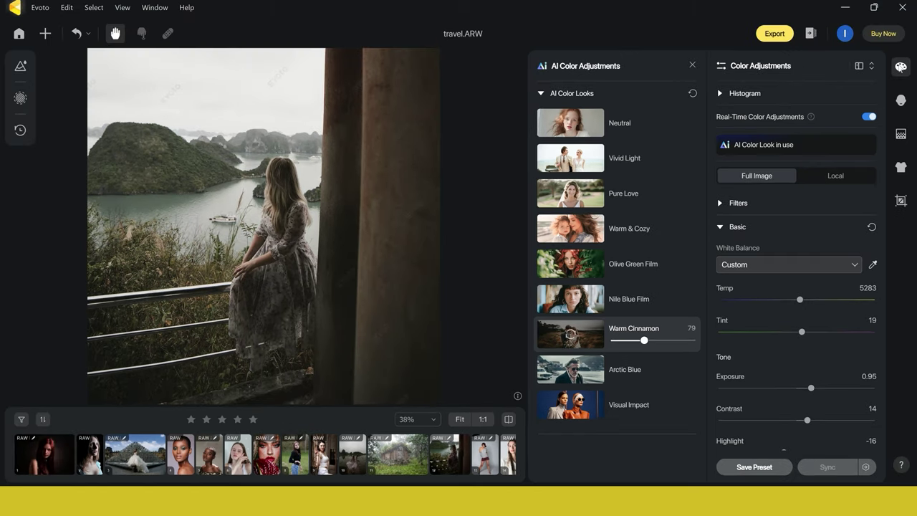
click(901, 67)
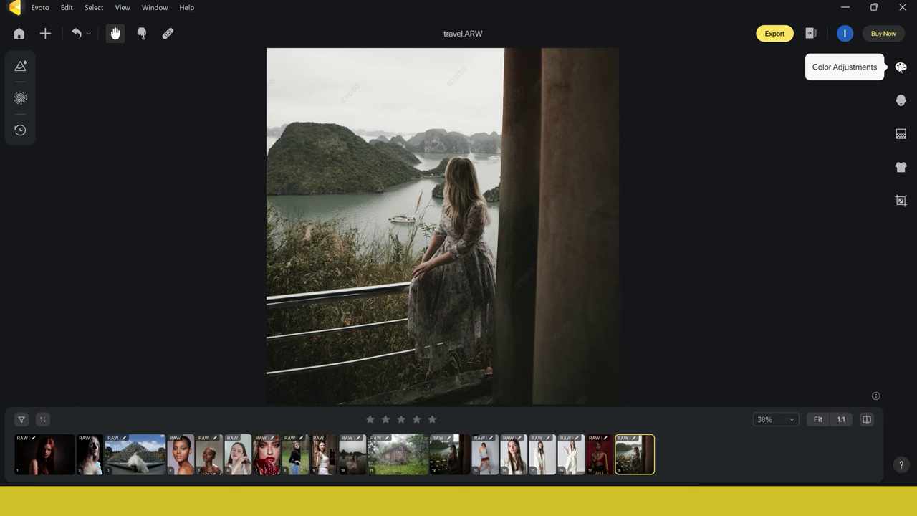
- Turn on Clean Solid Backdrop with Auto Detect: Solid Backdrop at 100 for the red-backdrop photo edit background.CR2
click(600, 466)
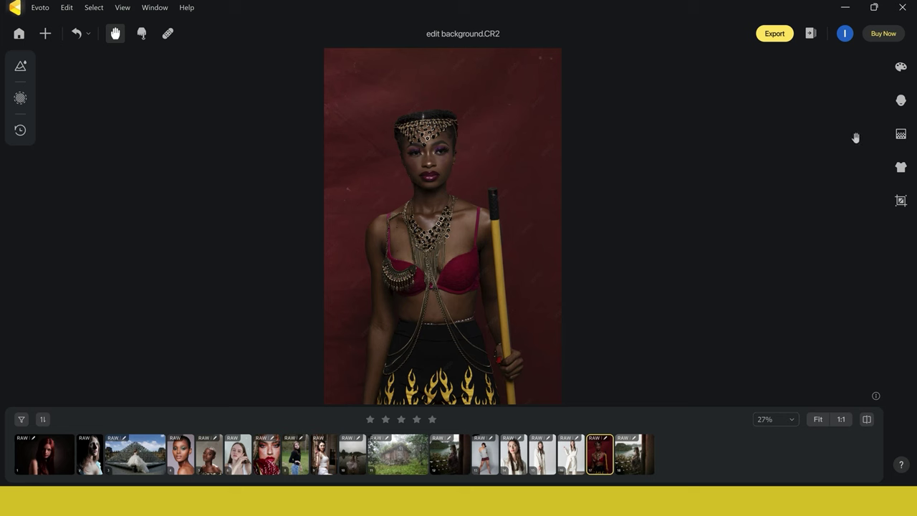
click(902, 136)
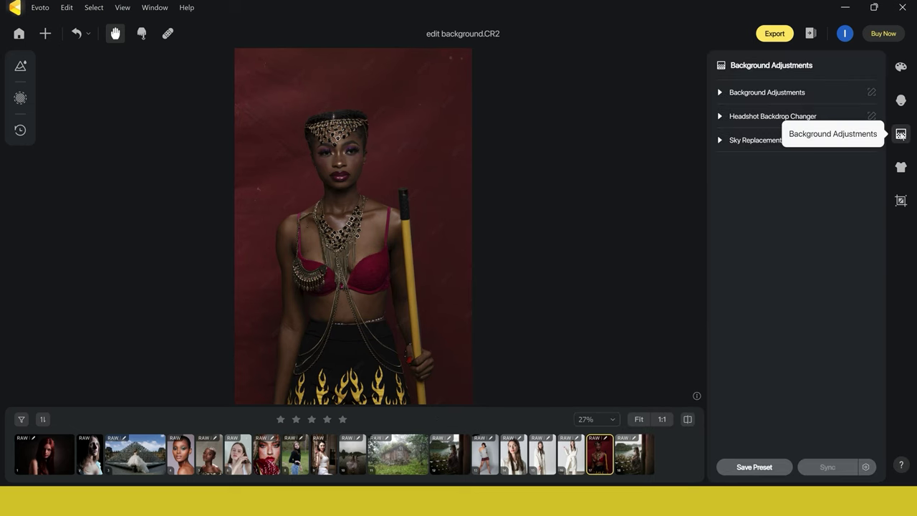
click(721, 94)
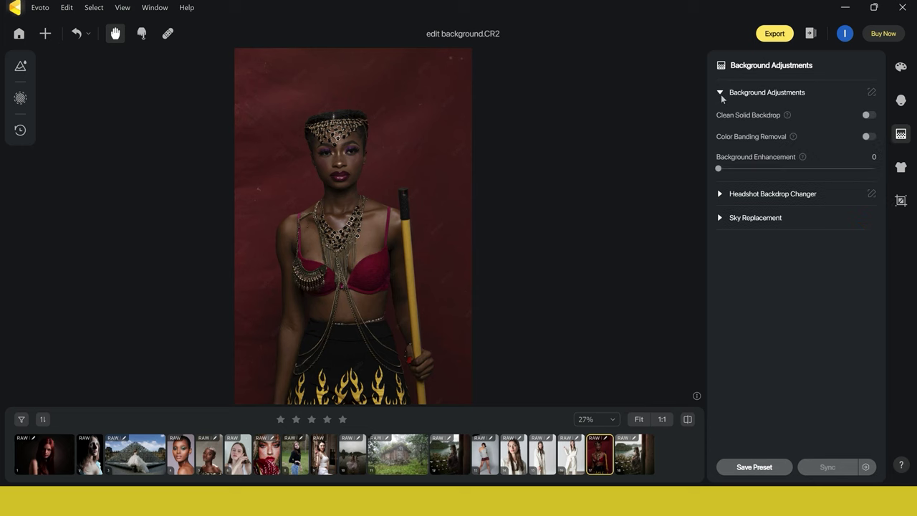
click(872, 119)
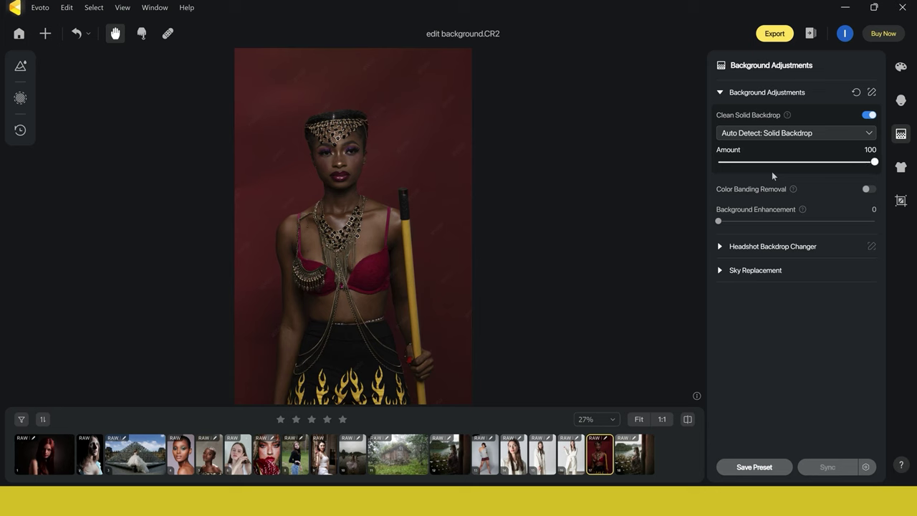
- Turn on Clean Solid Backdrop at amount 100 for the full-length studio photo edit surroundings.dng and inspect the floor around the feet
click(487, 460)
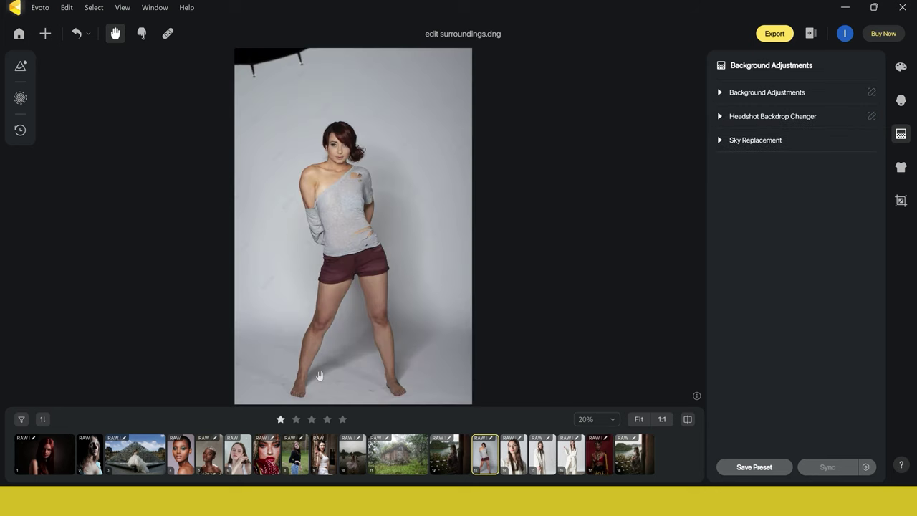
scroll(320, 376, up, 1)
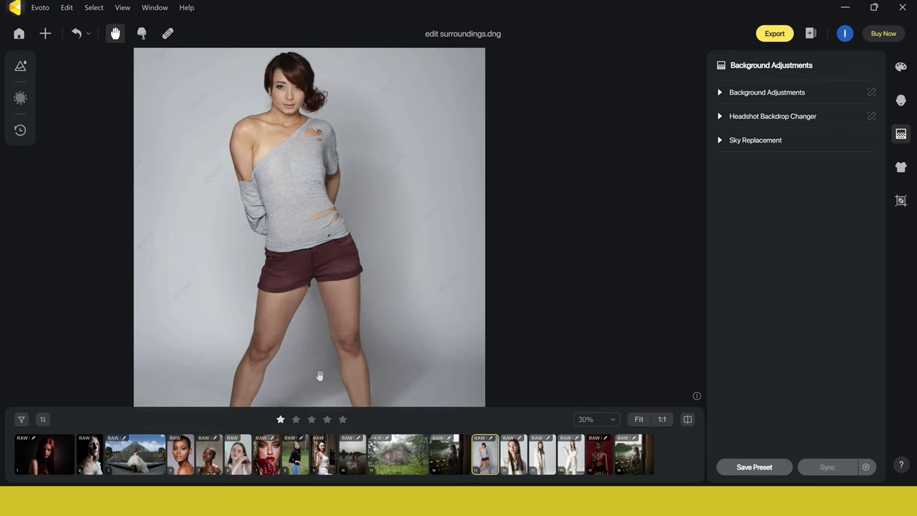
drag(394, 205, 389, 137)
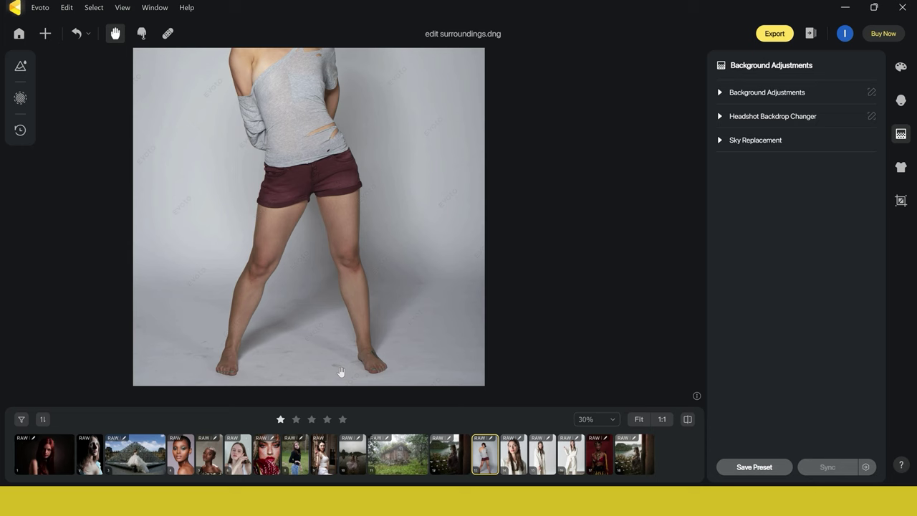
drag(434, 179, 437, 191)
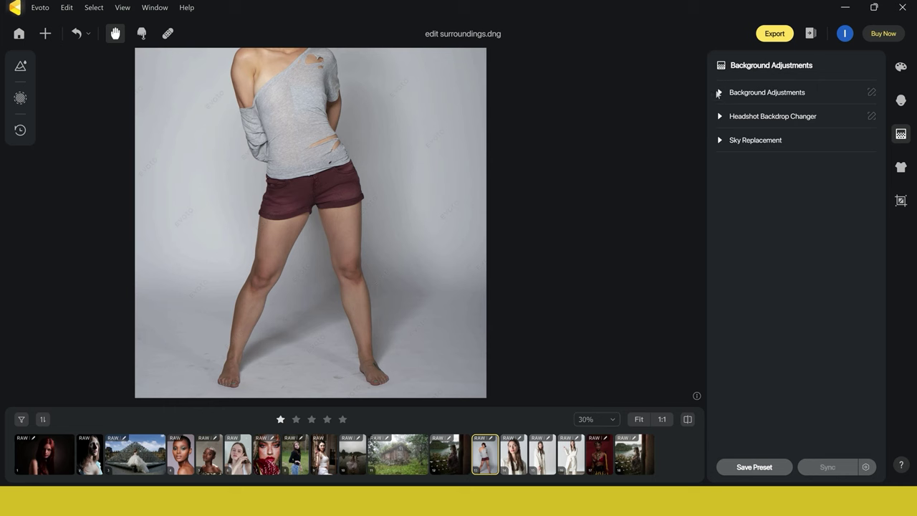
click(719, 94)
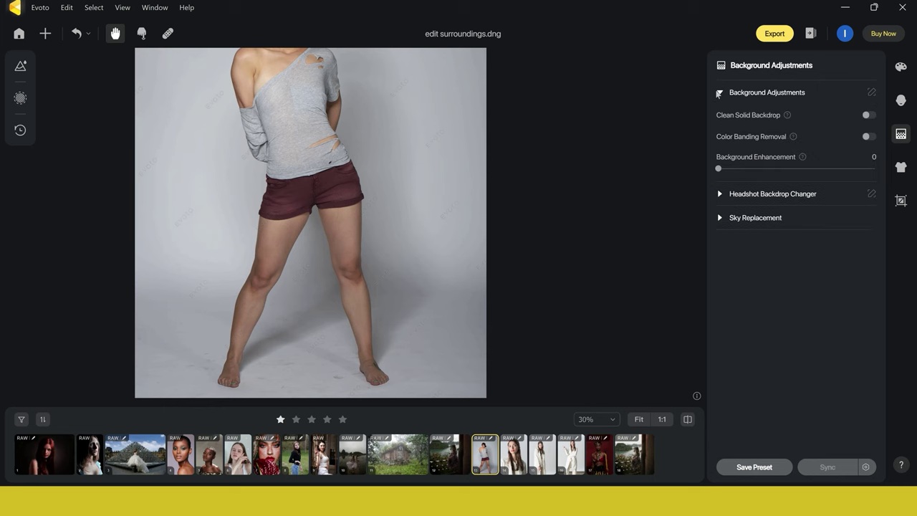
click(868, 116)
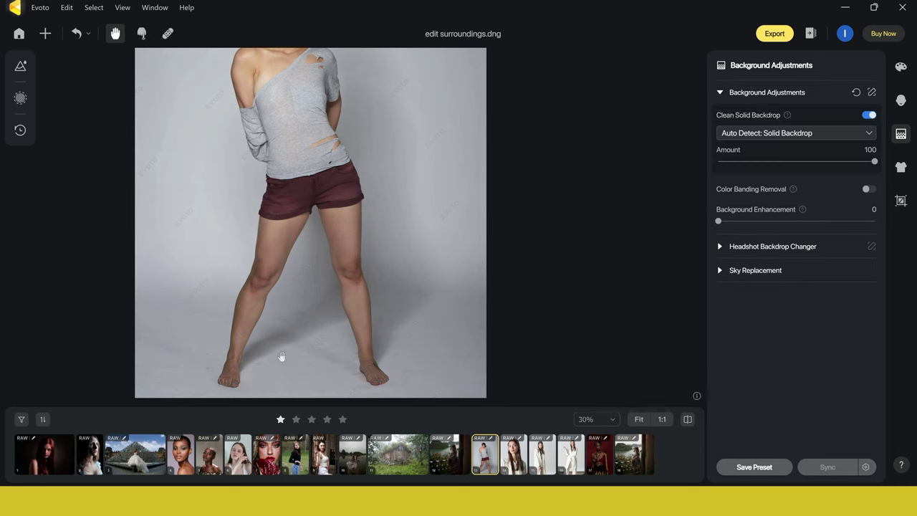
drag(382, 262, 372, 324)
scroll(372, 325, down, 1)
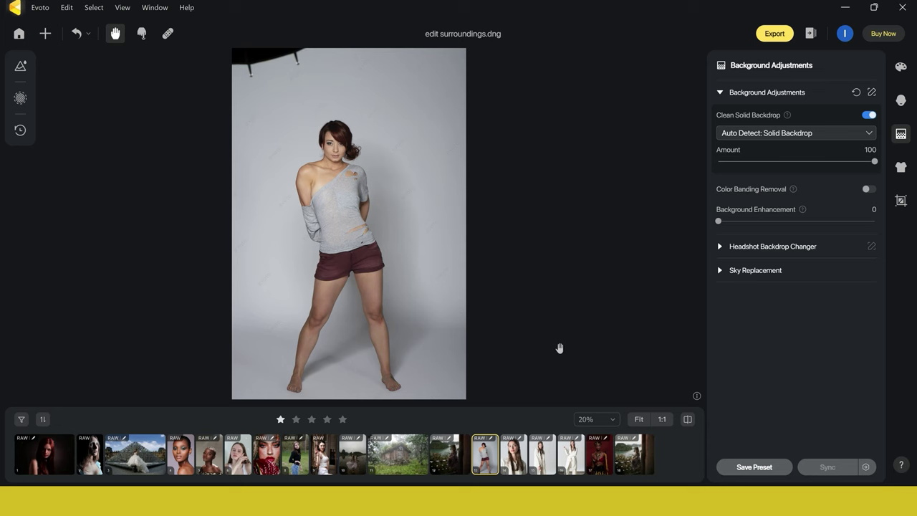
- Open the full collection of Headshot Backdrop Changer backdrops for the close-up portrait of the long-haired woman in the white jacket
click(523, 456)
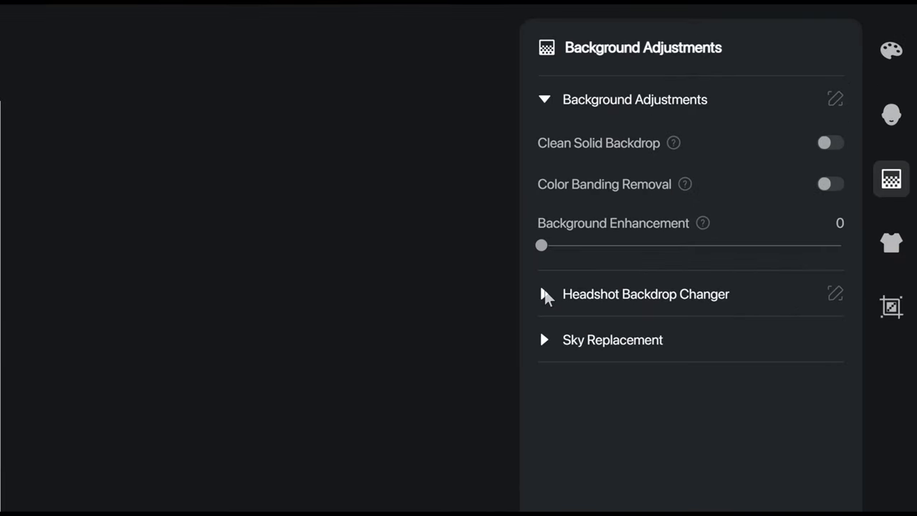
click(545, 295)
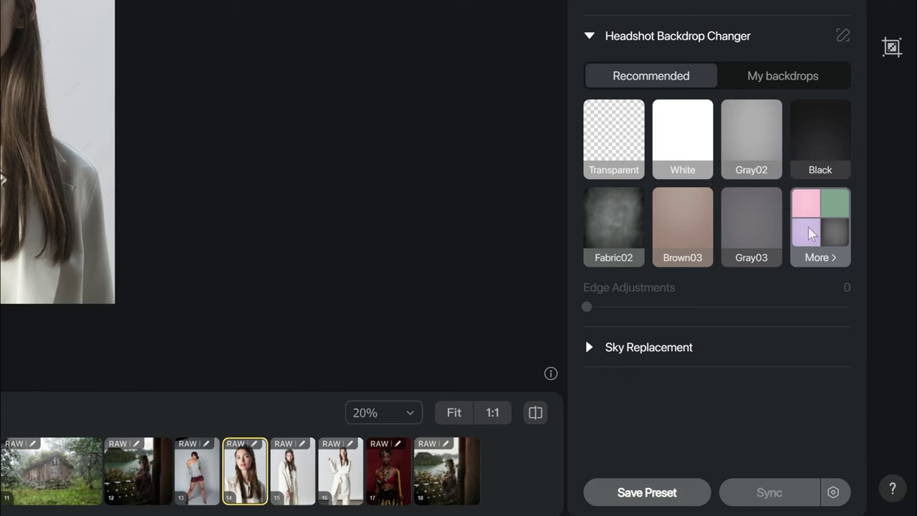
click(810, 233)
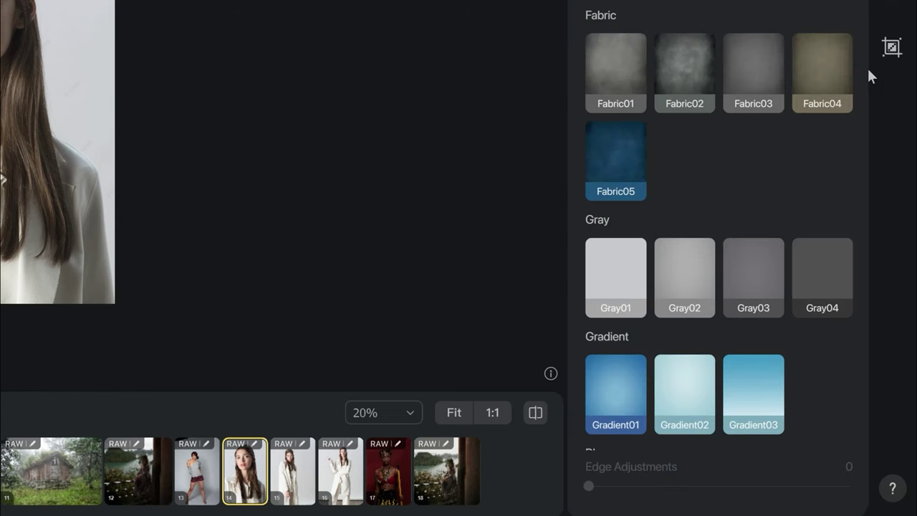